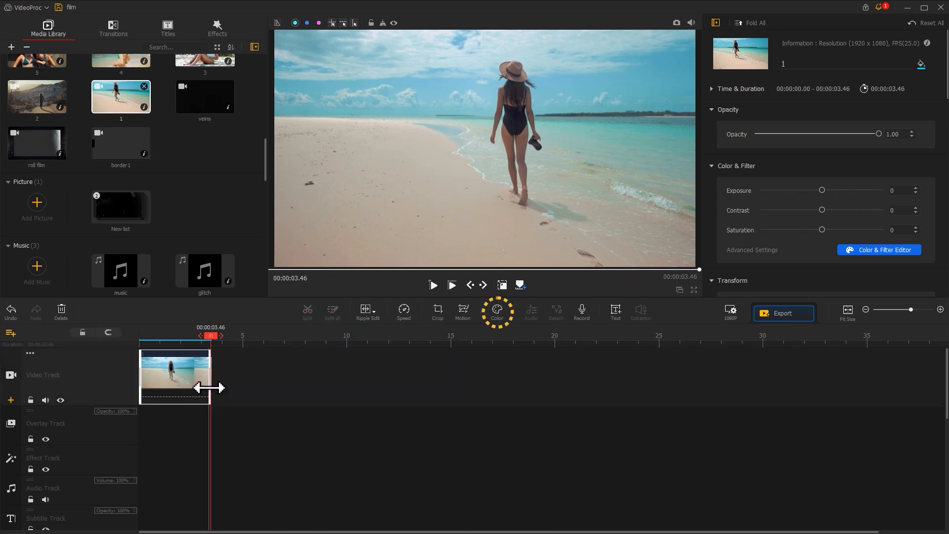
# Step: Apply the Mono filter to the beach clip with Shadows -51, Whites -100 and Blacks -20, and set its opacity to 0.59
pyautogui.click(495, 316)
pyautogui.moveTo(429, 114); pyautogui.dragTo(560, 55)
pyautogui.click(216, 94)
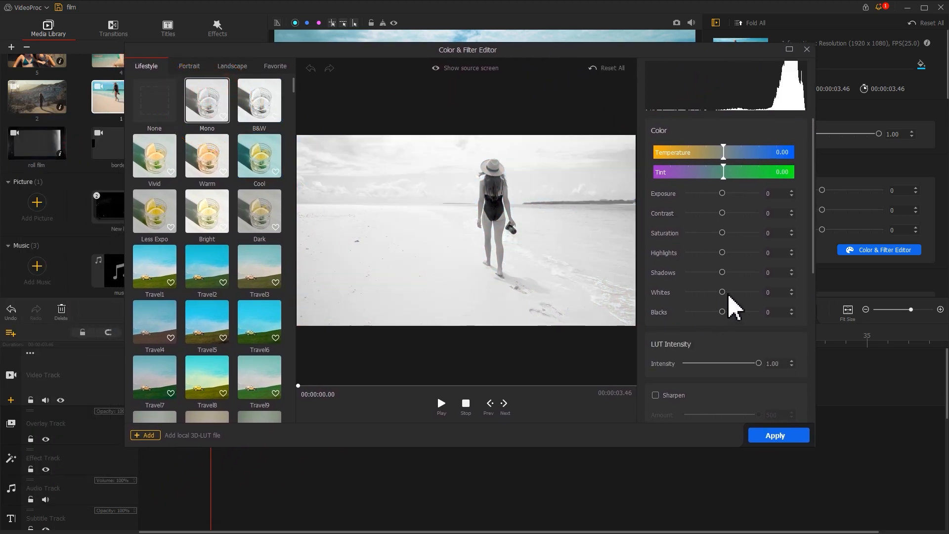
pyautogui.moveTo(722, 272); pyautogui.dragTo(716, 312)
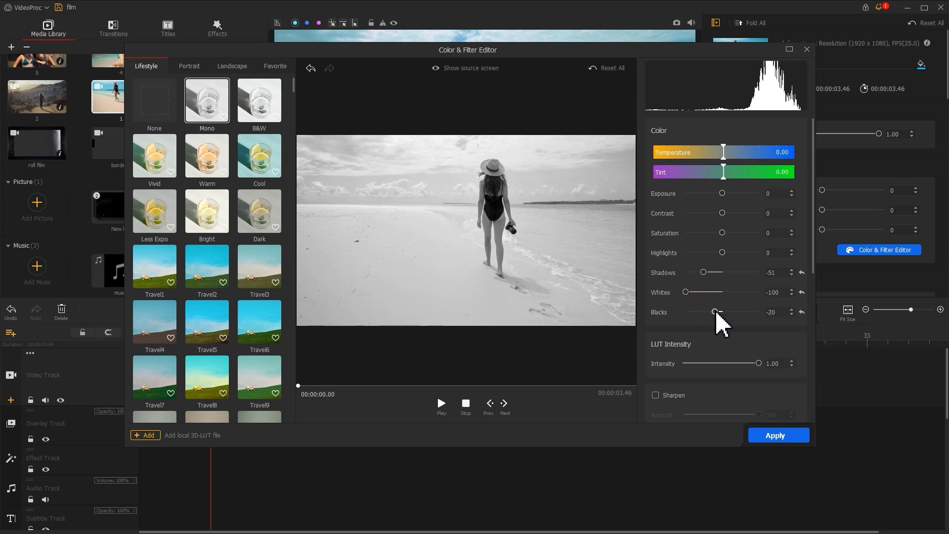
pyautogui.click(771, 435)
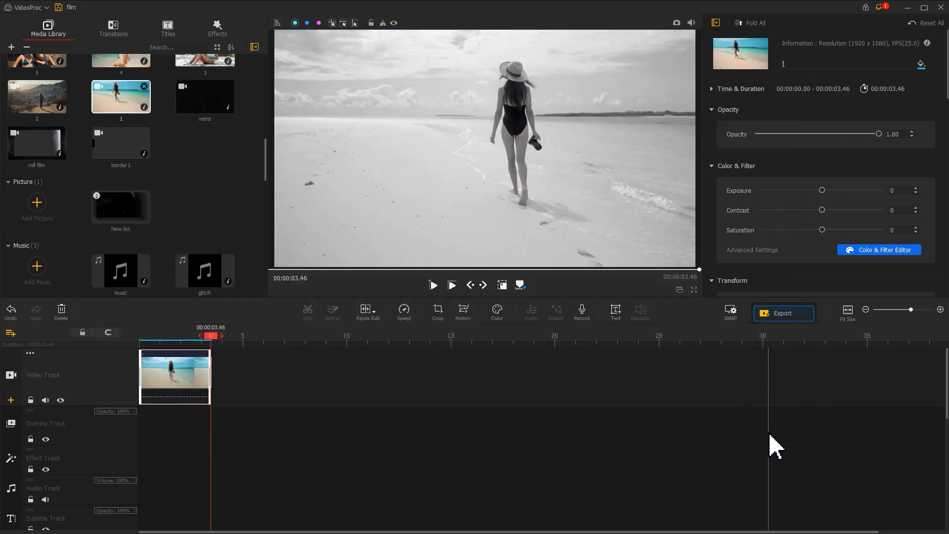
pyautogui.click(822, 135)
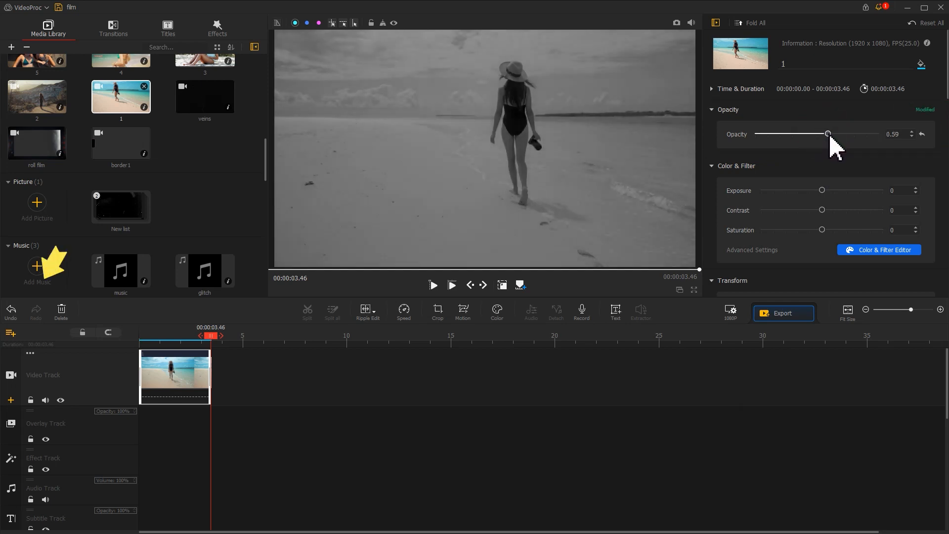
# Step: Add six new overlay tracks to the timeline
pyautogui.click(11, 333)
pyautogui.click(23, 338)
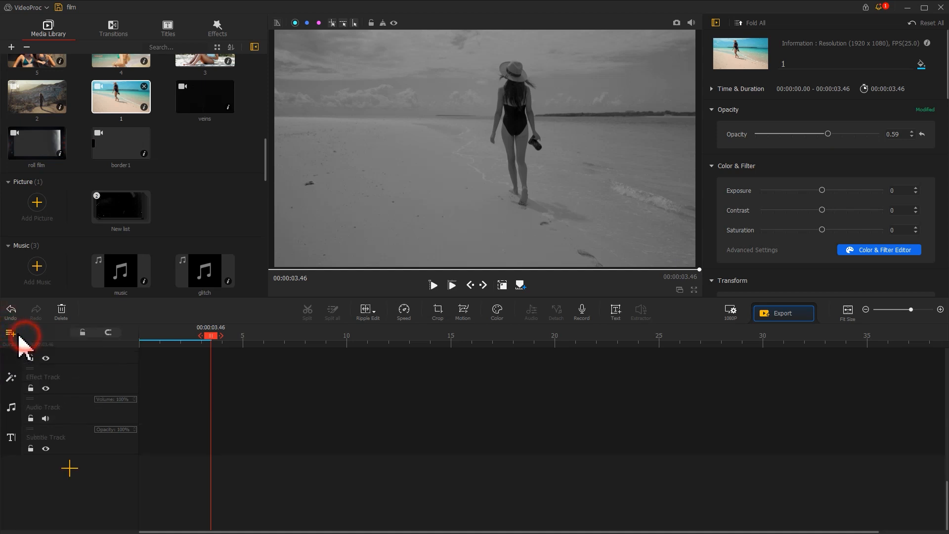
pyautogui.click(11, 334)
pyautogui.click(21, 340)
pyautogui.click(12, 334)
pyautogui.click(27, 341)
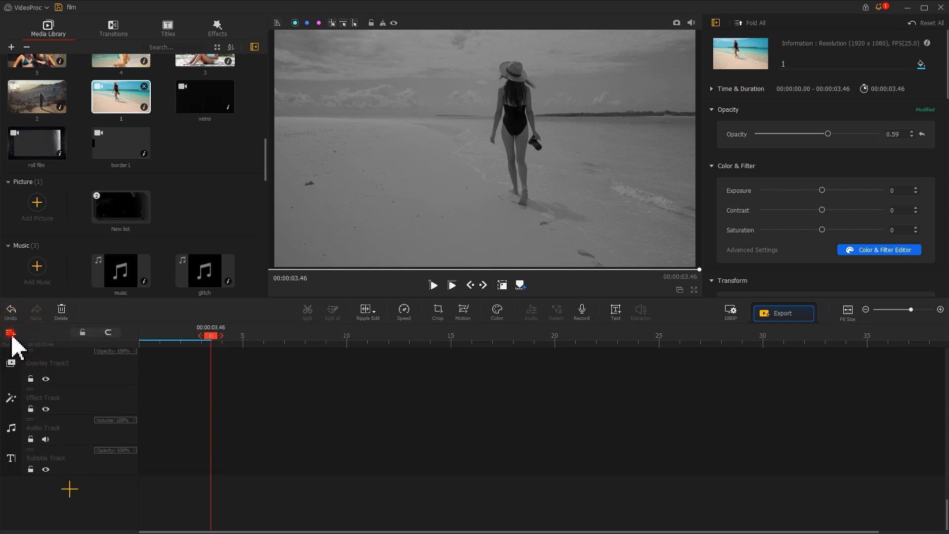
pyautogui.click(10, 332)
pyautogui.click(22, 340)
pyautogui.click(11, 333)
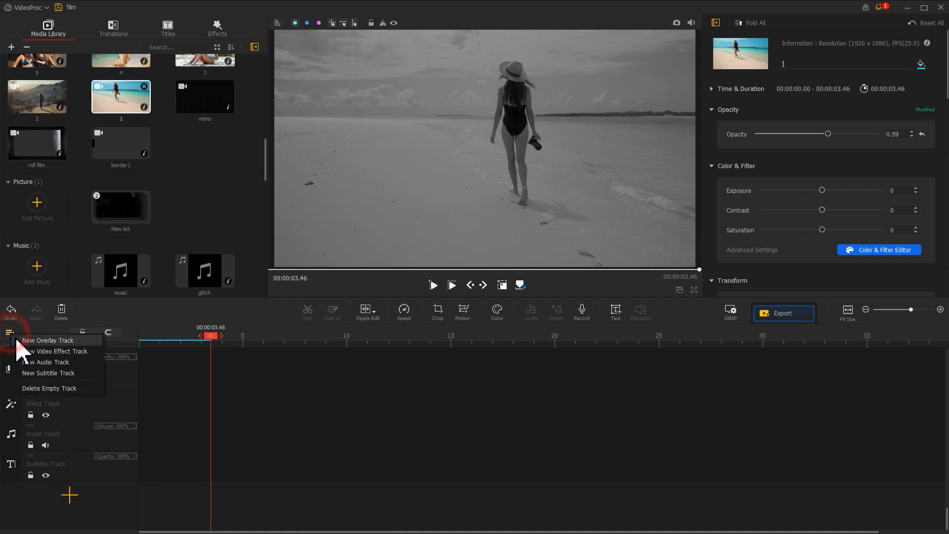
pyautogui.click(19, 340)
# Step: Place veins on Overlay Track and border1 on Overlay Track1 from the start, and trim both to 00:00:03.46 to match the beach clip
pyautogui.scroll(5, 168, 400)
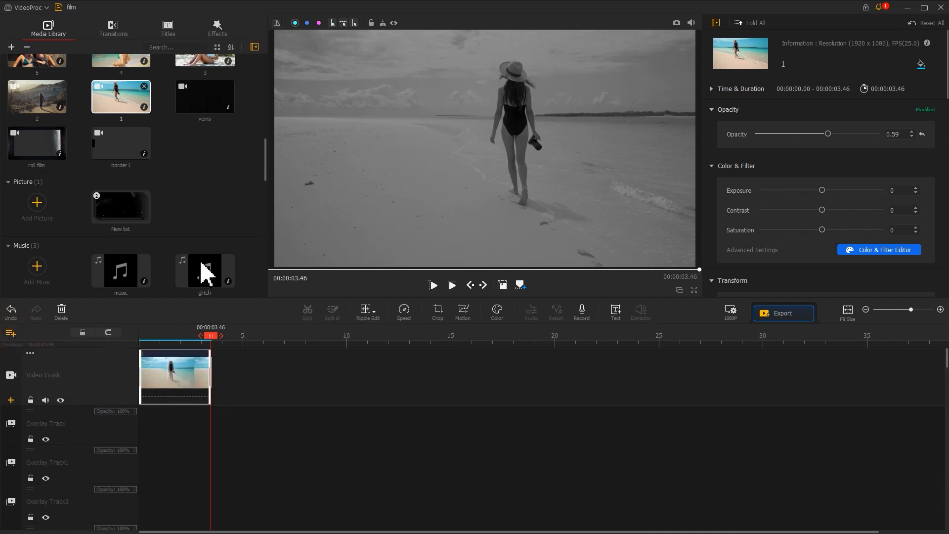
pyautogui.moveTo(222, 119); pyautogui.dragTo(136, 437)
pyautogui.moveTo(123, 154); pyautogui.dragTo(174, 462)
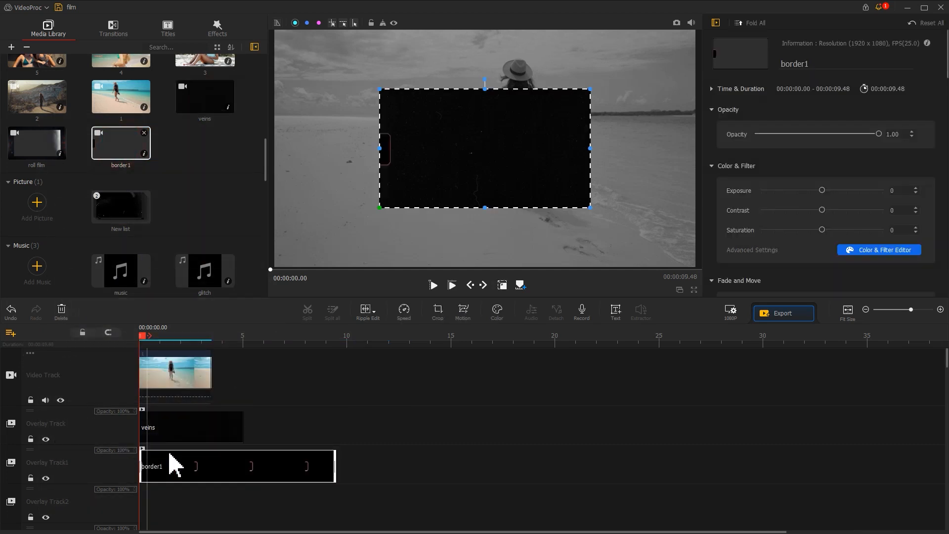
pyautogui.moveTo(244, 425); pyautogui.dragTo(211, 425)
pyautogui.moveTo(334, 466); pyautogui.dragTo(212, 466)
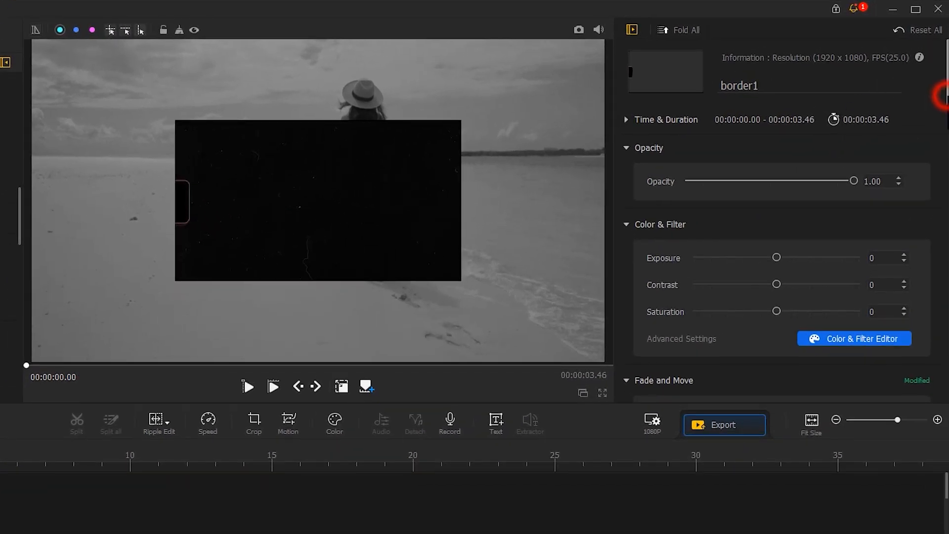
# Step: Fit the border1 and veins overlays to the height of the screen
pyautogui.moveTo(942, 94); pyautogui.dragTo(934, 218)
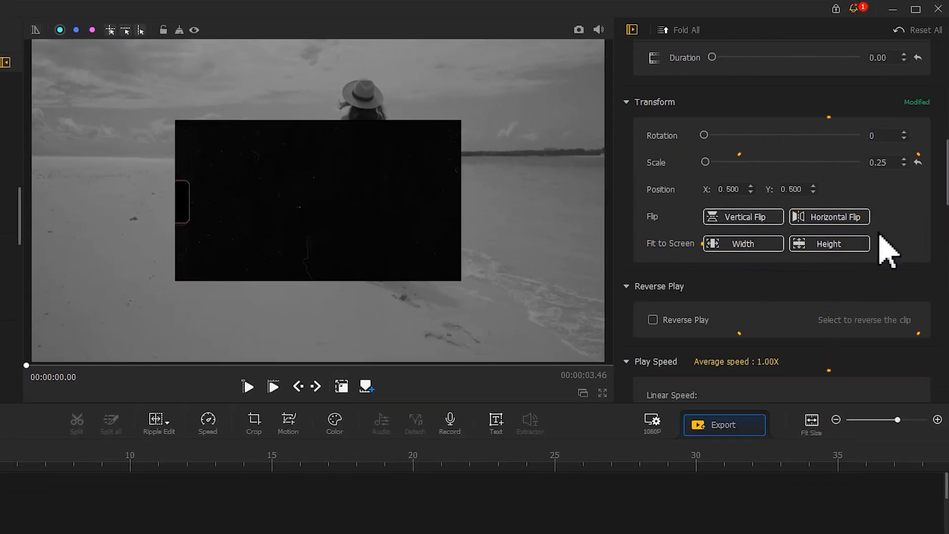
pyautogui.click(842, 244)
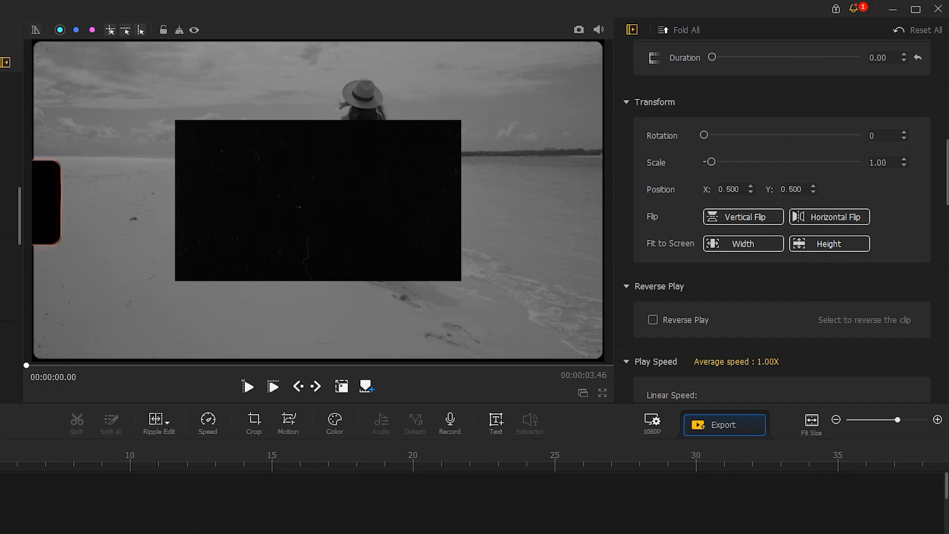
pyautogui.click(846, 245)
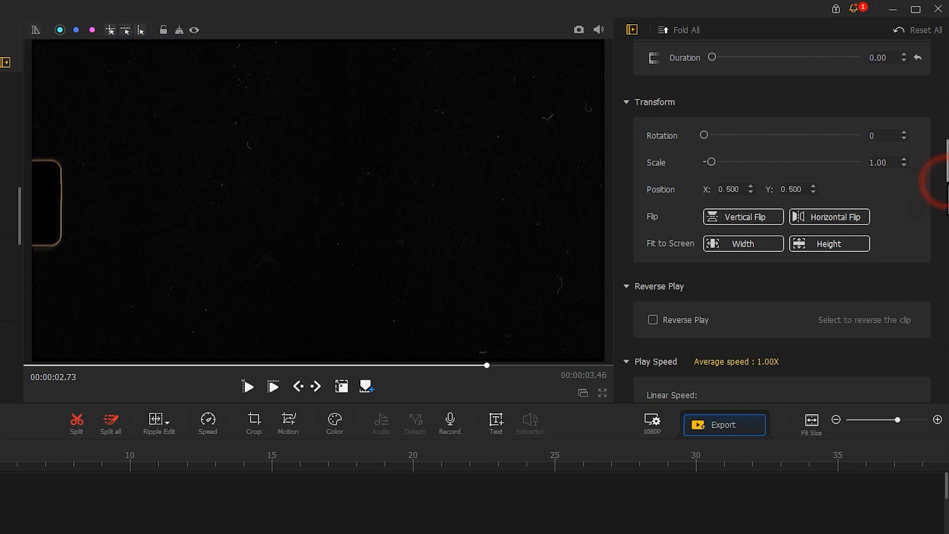
# Step: Set the blend mode of the overlay clips to Color Dodge
pyautogui.moveTo(947, 183); pyautogui.dragTo(913, 395)
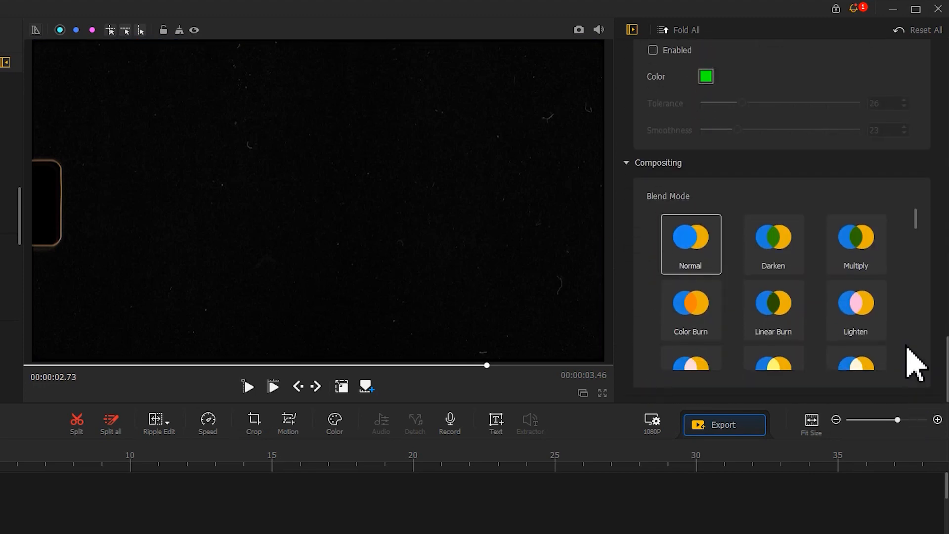
pyautogui.moveTo(916, 223); pyautogui.dragTo(918, 254)
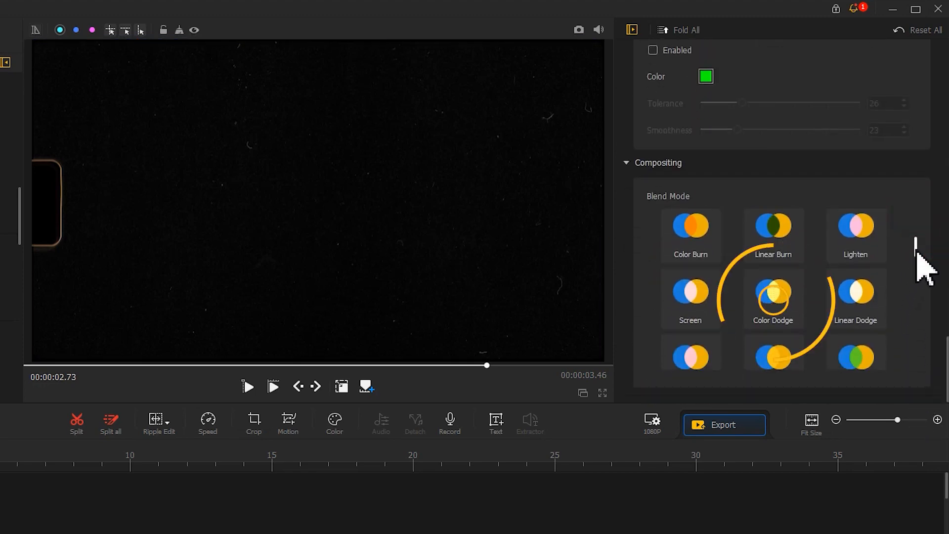
pyautogui.click(780, 296)
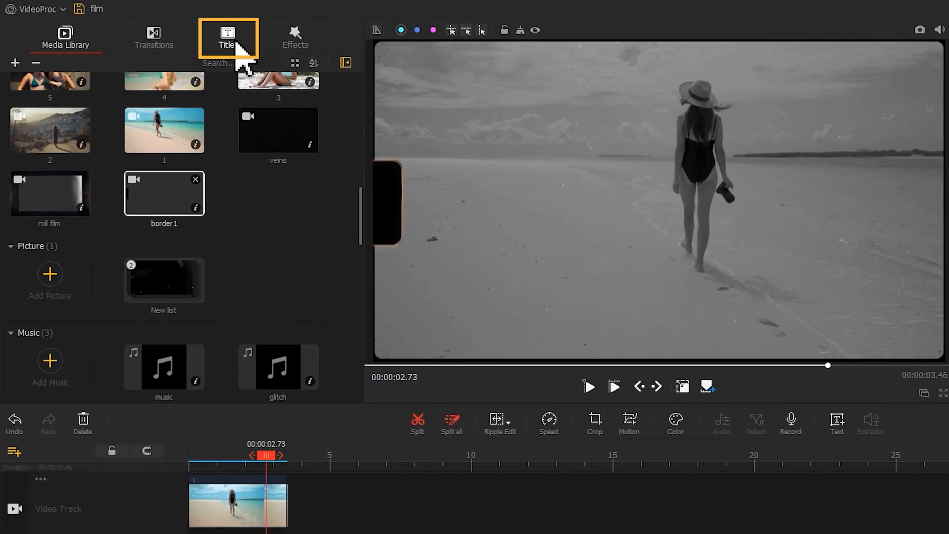
# Step: Add the Title 6 template at the start of the subtitle track and trim it to 00:00:03.46
pyautogui.click(241, 49)
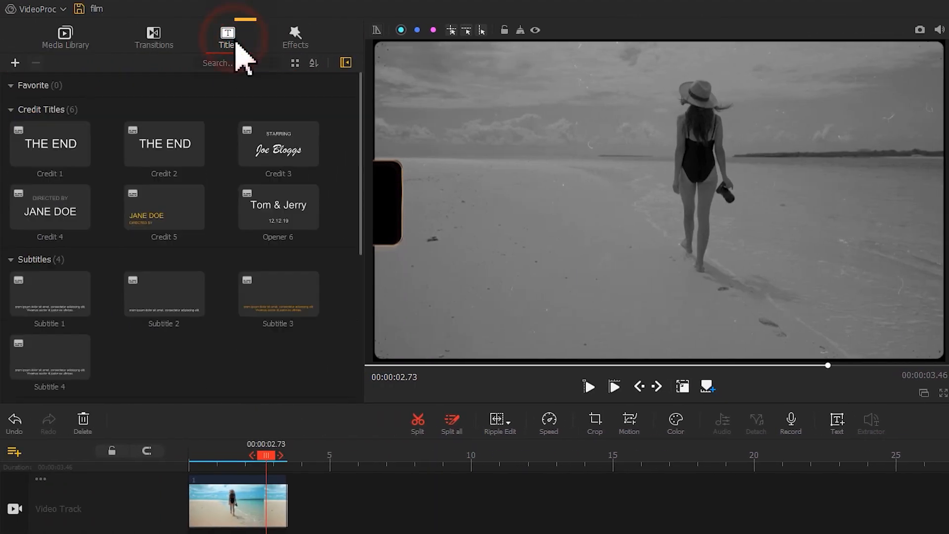
pyautogui.moveTo(364, 144); pyautogui.dragTo(354, 303)
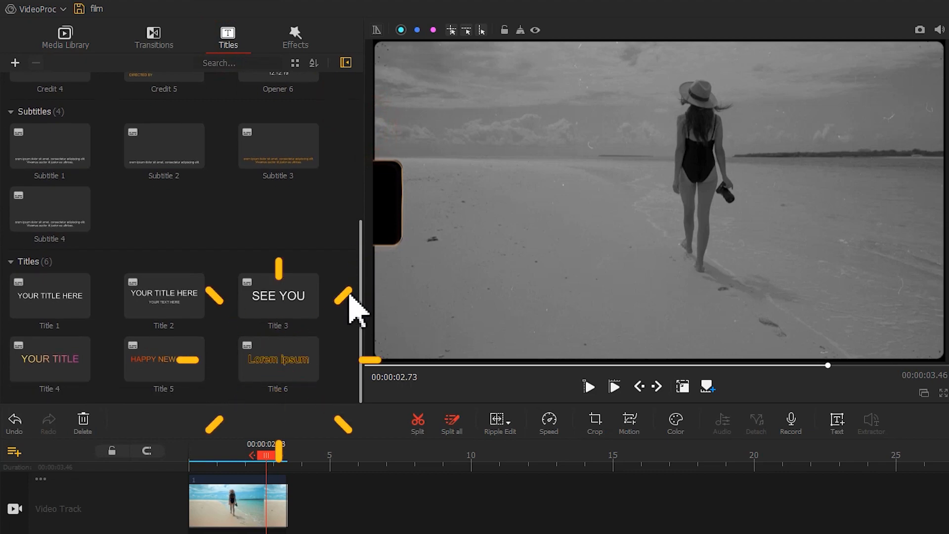
pyautogui.moveTo(271, 382); pyautogui.dragTo(144, 533)
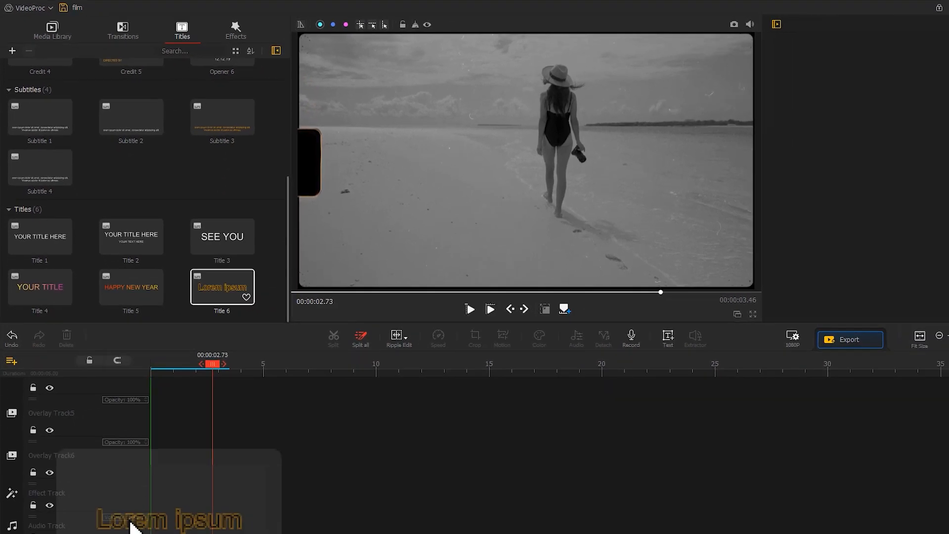
pyautogui.moveTo(102, 492); pyautogui.dragTo(110, 496)
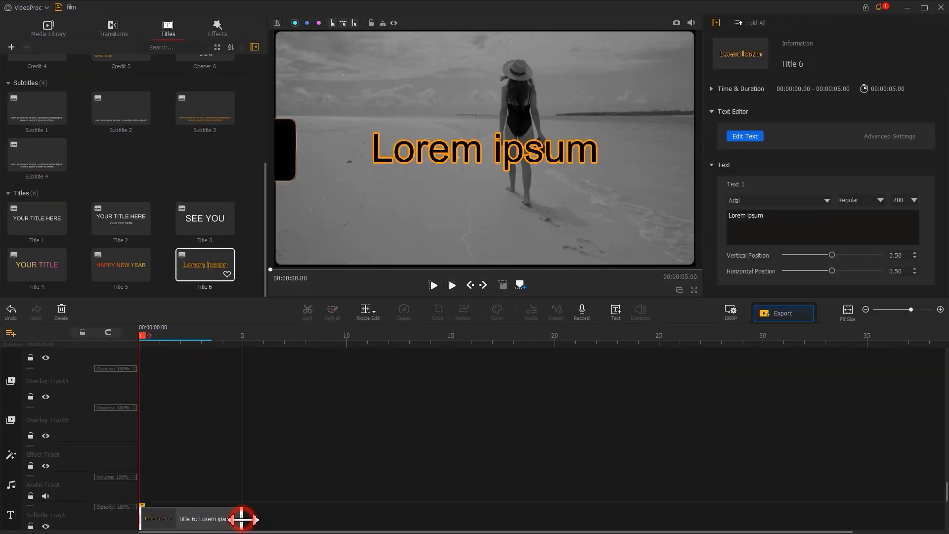
pyautogui.moveTo(242, 519); pyautogui.dragTo(213, 517)
# Step: Replace the title's placeholder text with "Film Opening"
pyautogui.click(777, 217)
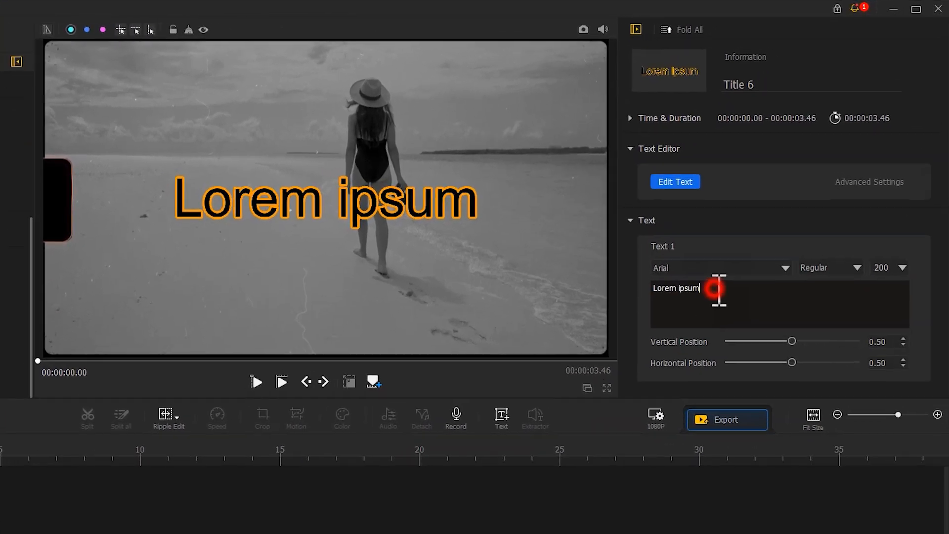
pyautogui.moveTo(719, 289); pyautogui.dragTo(645, 288)
pyautogui.write('Film Opening')
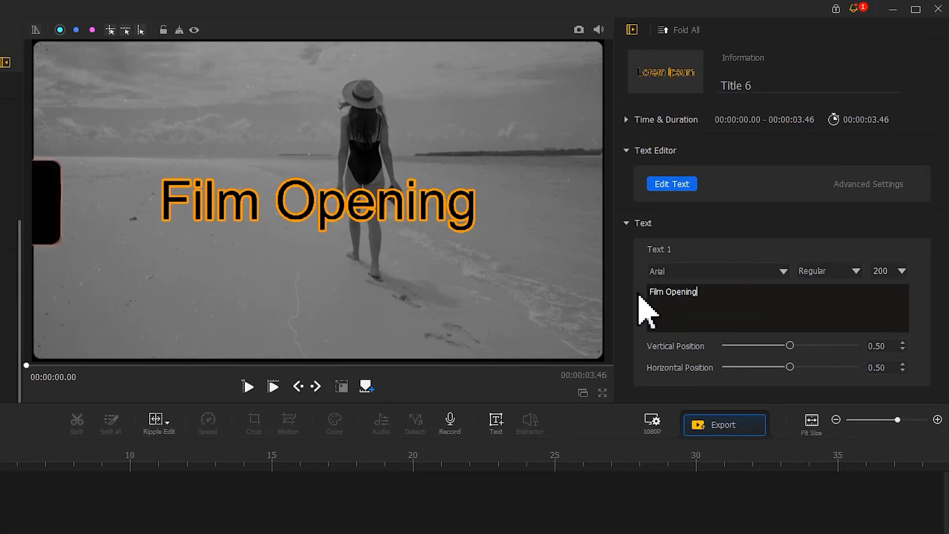
# Step: Set the title's font to Elephant Italic and its horizontal position to 0.52
pyautogui.click(669, 277)
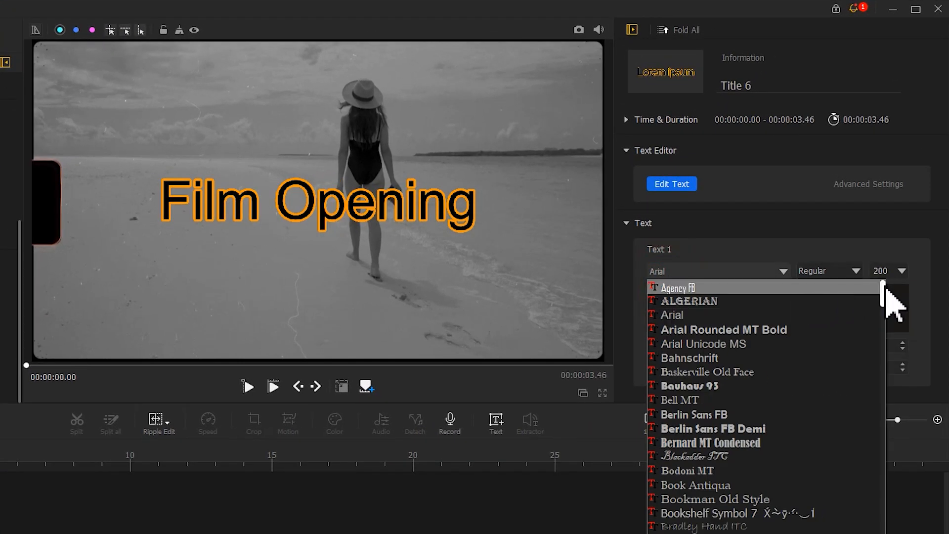
pyautogui.moveTo(887, 291); pyautogui.dragTo(885, 360)
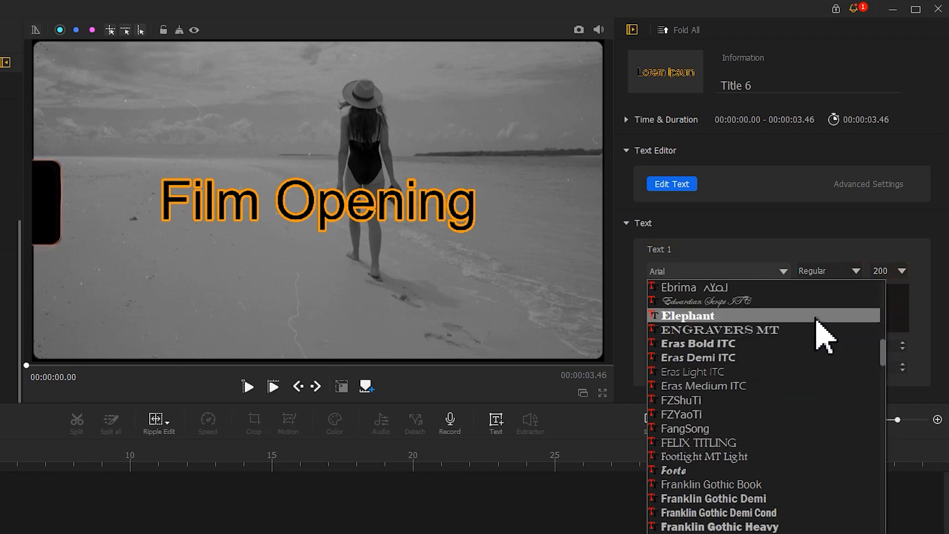
pyautogui.click(791, 319)
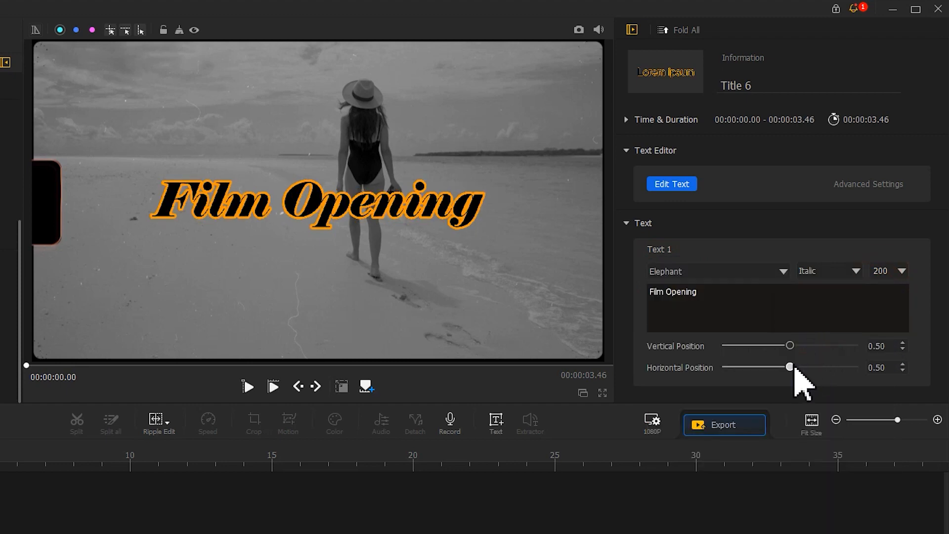
pyautogui.moveTo(794, 371); pyautogui.dragTo(795, 374)
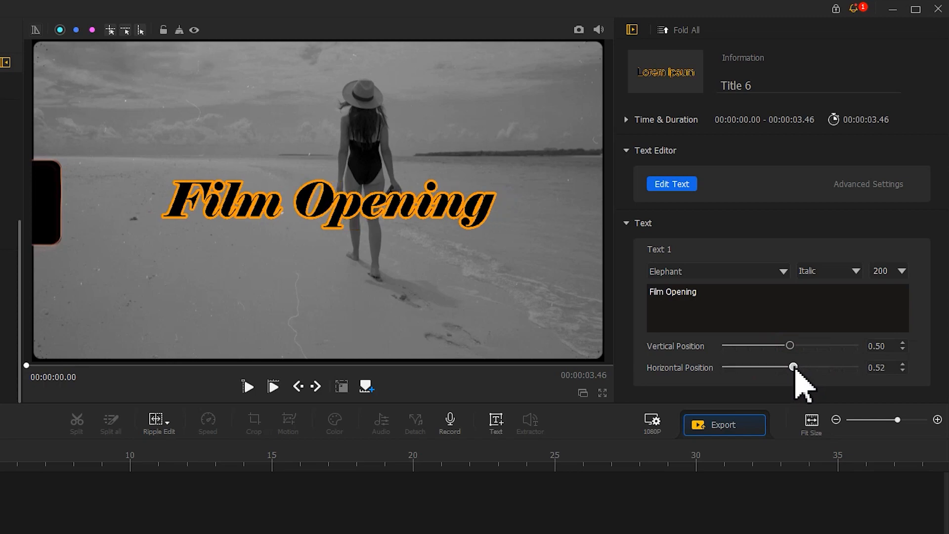
# Step: Apply the Fade In animation to the Film Opening title and play back the sequence
pyautogui.click(688, 184)
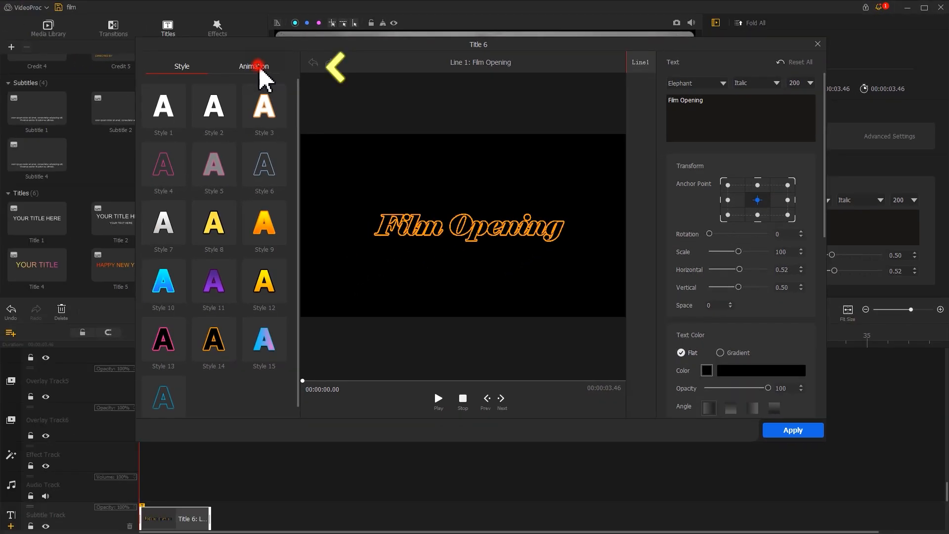
pyautogui.click(165, 79)
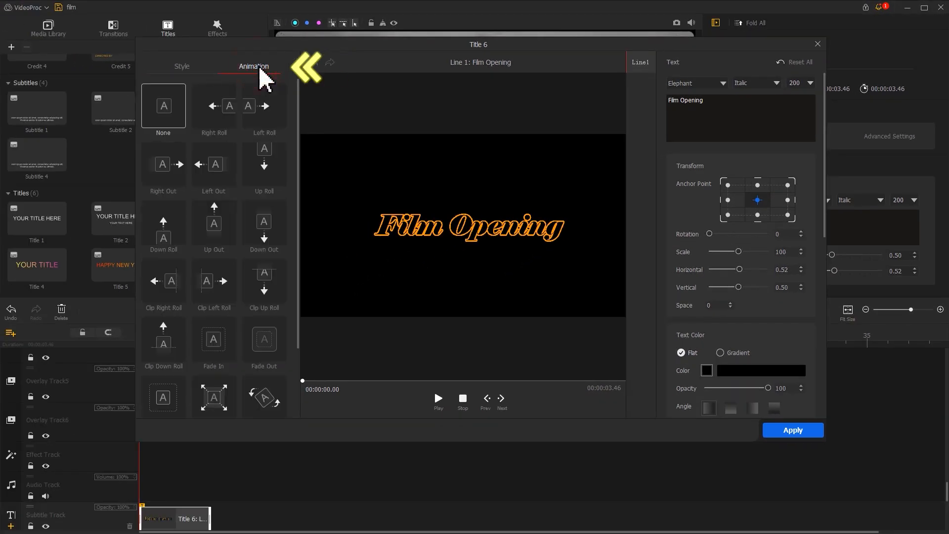
pyautogui.click(214, 340)
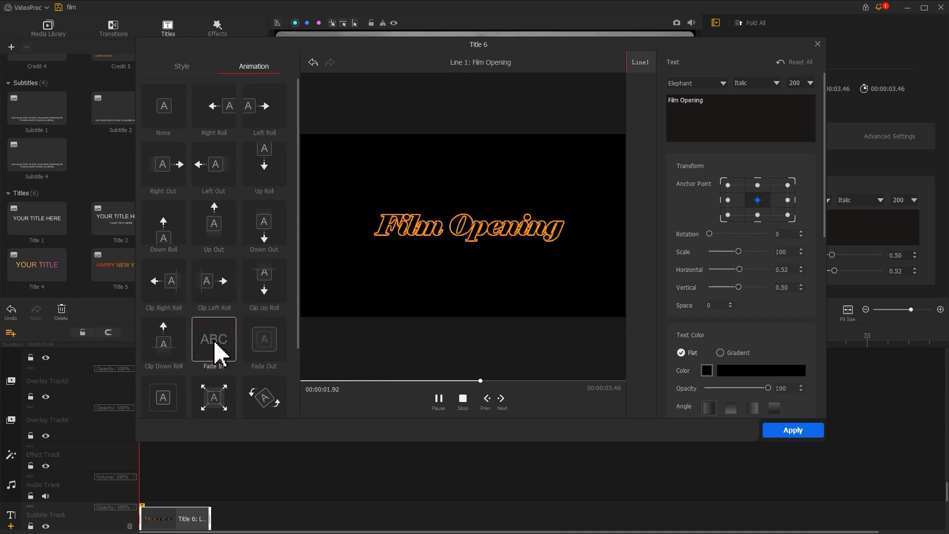
pyautogui.click(778, 431)
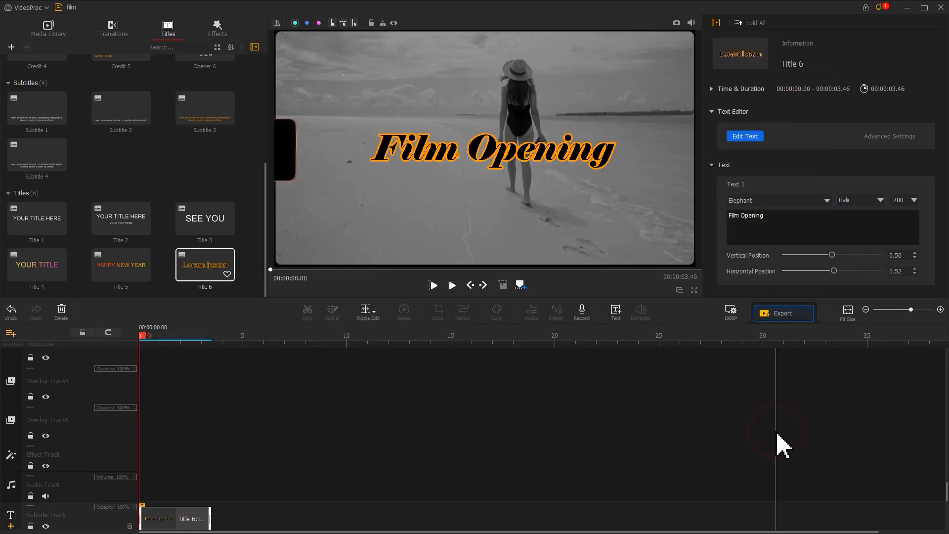
pyautogui.press('space')
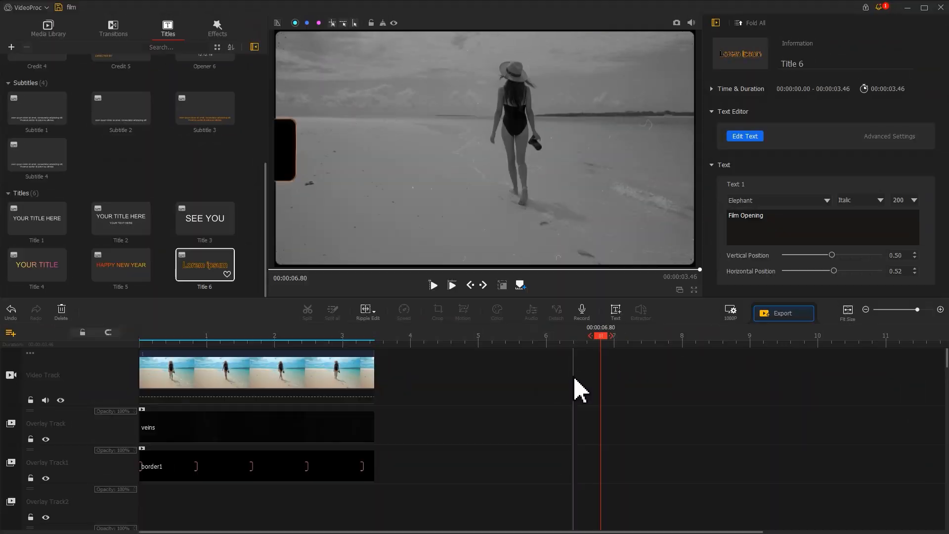
# Step: Insert a text clip at 00:00:06.80 on the timeline and change its text to "2023"
pyautogui.click(616, 313)
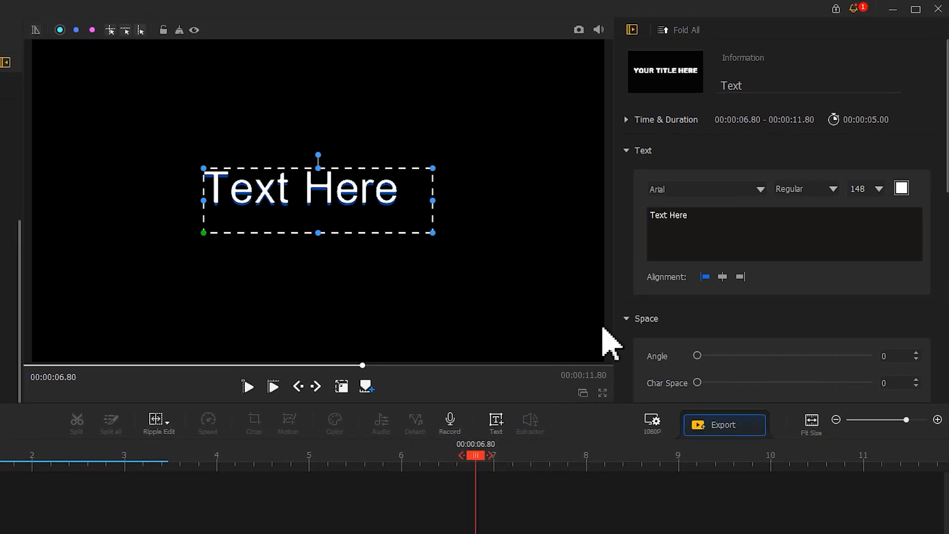
pyautogui.moveTo(723, 218); pyautogui.dragTo(648, 206)
pyautogui.write('2023')
# Step: Format the 2023 text in Franklin Gothic Heavy Regular, size 200, with character spacing 59
pyautogui.click(655, 190)
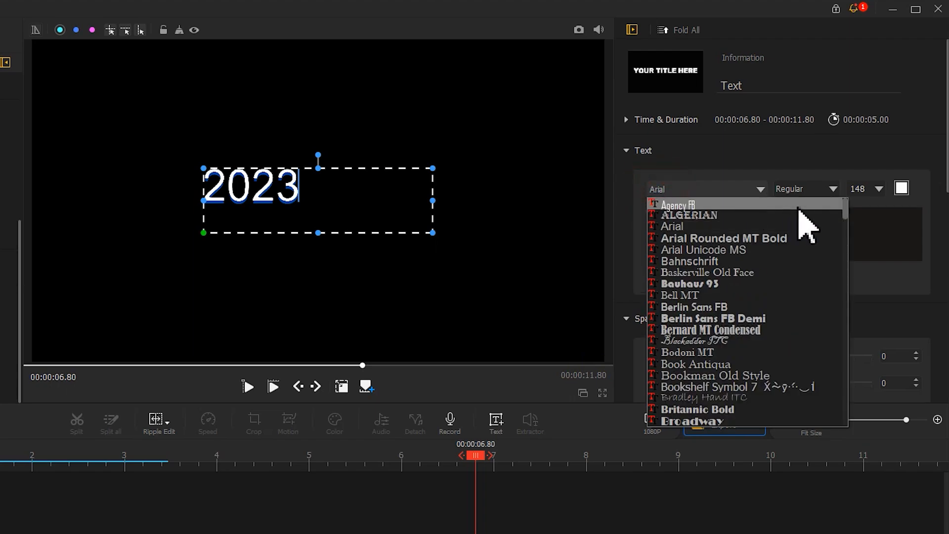
pyautogui.moveTo(845, 210); pyautogui.dragTo(831, 282)
pyautogui.click(787, 257)
pyautogui.click(799, 188)
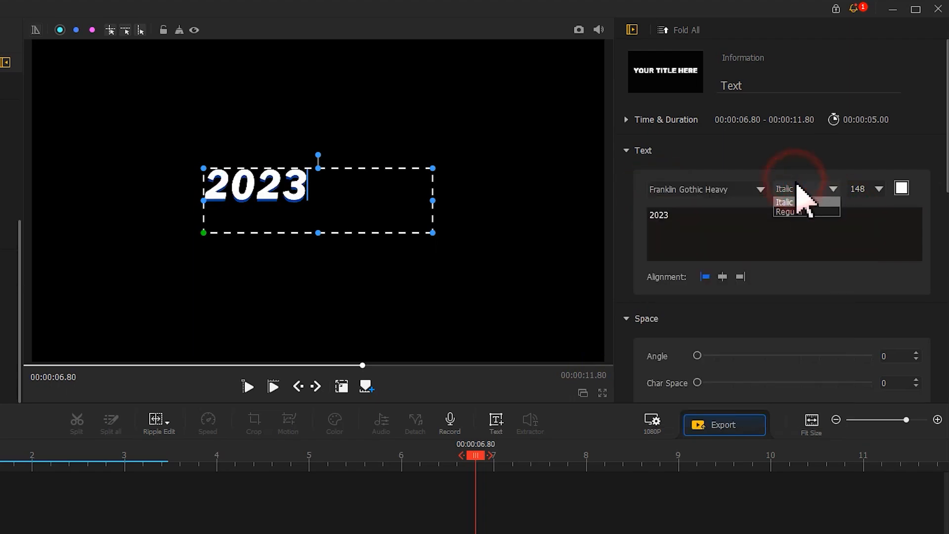
pyautogui.click(791, 212)
pyautogui.write('200')
pyautogui.moveTo(946, 161); pyautogui.dragTo(920, 230)
pyautogui.moveTo(805, 224); pyautogui.dragTo(801, 224)
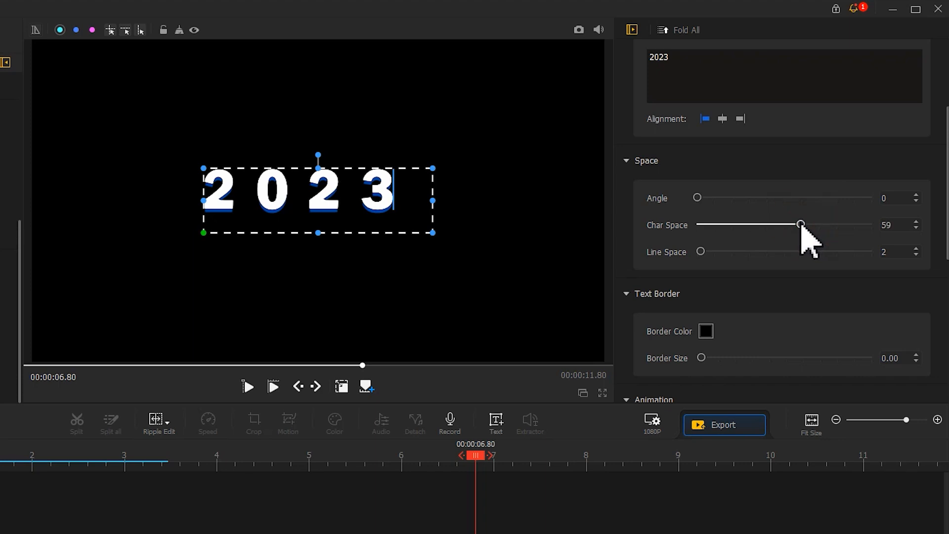
# Step: Set the 2023 text's shadow offset to 0, then enlarge the text to nearly fill the frame's width and centre it
pyautogui.scroll(-6, 906, 370)
pyautogui.moveTo(727, 241); pyautogui.dragTo(689, 242)
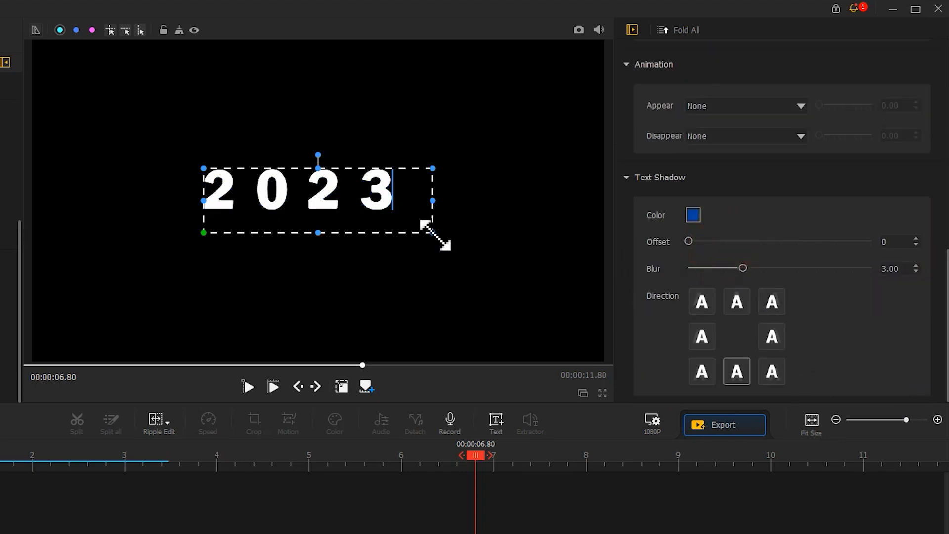
pyautogui.moveTo(432, 233); pyautogui.dragTo(591, 317)
pyautogui.moveTo(468, 269); pyautogui.dragTo(384, 221)
# Step: Hide the layout rectangle, take a snapshot of the 2023 frame and add the saved picture to the media library
pyautogui.click(341, 386)
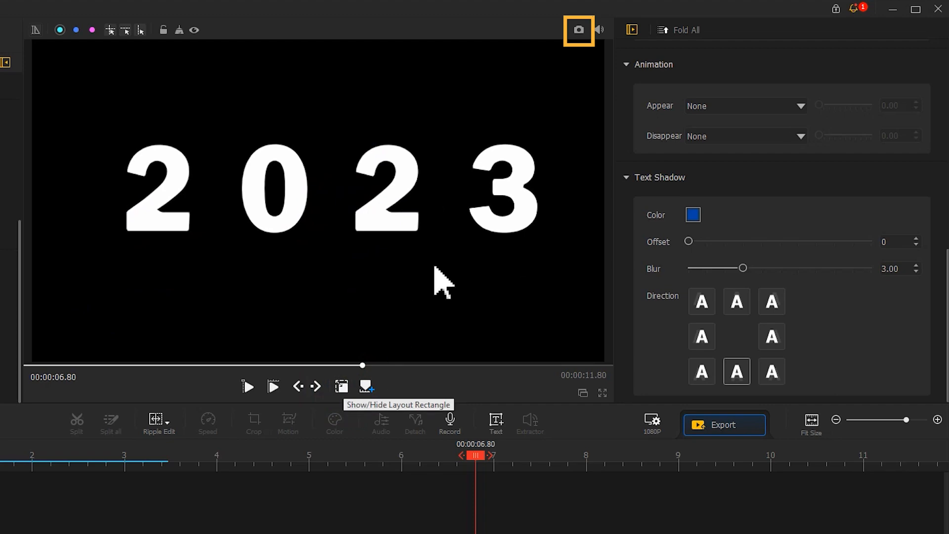
pyautogui.click(579, 31)
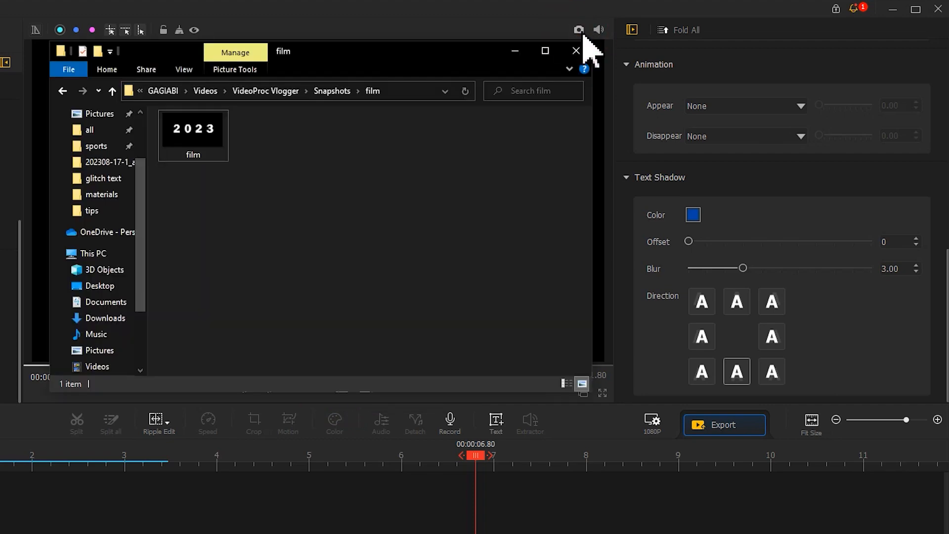
pyautogui.moveTo(202, 131); pyautogui.dragTo(190, 143)
pyautogui.moveTo(191, 143); pyautogui.dragTo(191, 142)
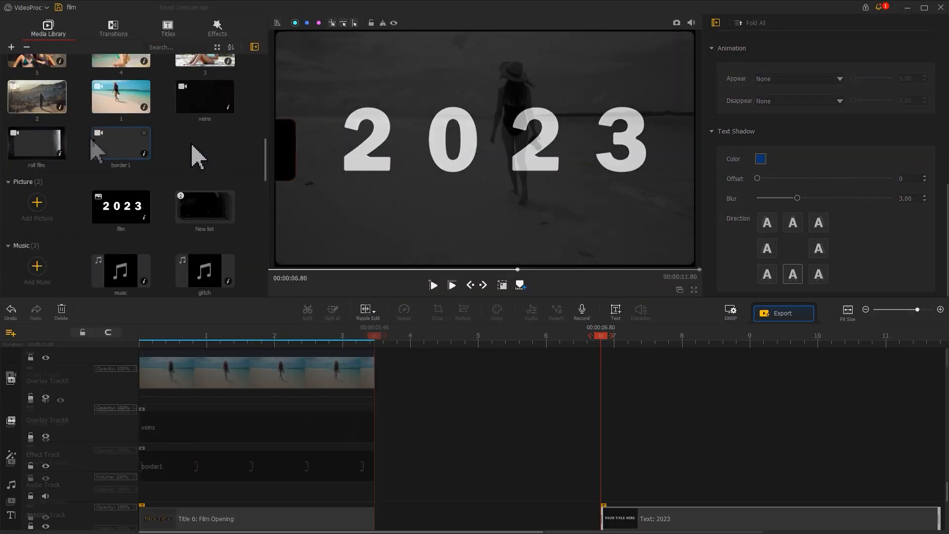
# Step: Add video clip 2 after the beach clip on the video track and cut off everything past 00:00:06.73
pyautogui.click(45, 107)
pyautogui.moveTo(48, 111); pyautogui.dragTo(407, 382)
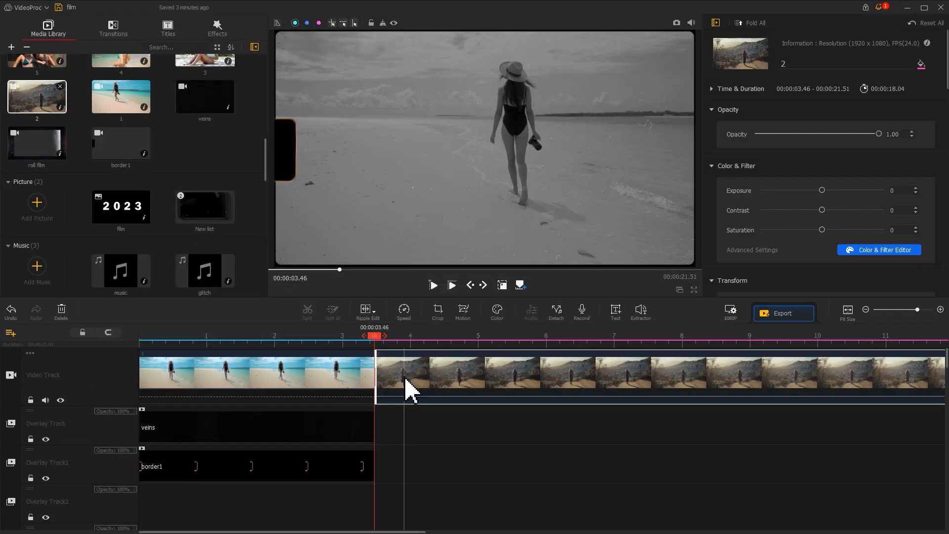
pyautogui.moveTo(565, 338); pyautogui.dragTo(597, 341)
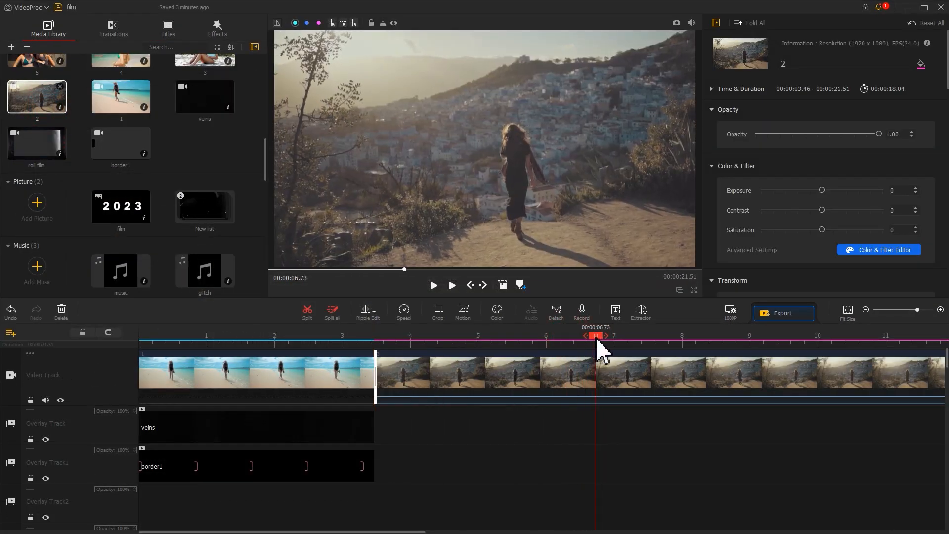
pyautogui.click(674, 381)
pyautogui.press('Delete')
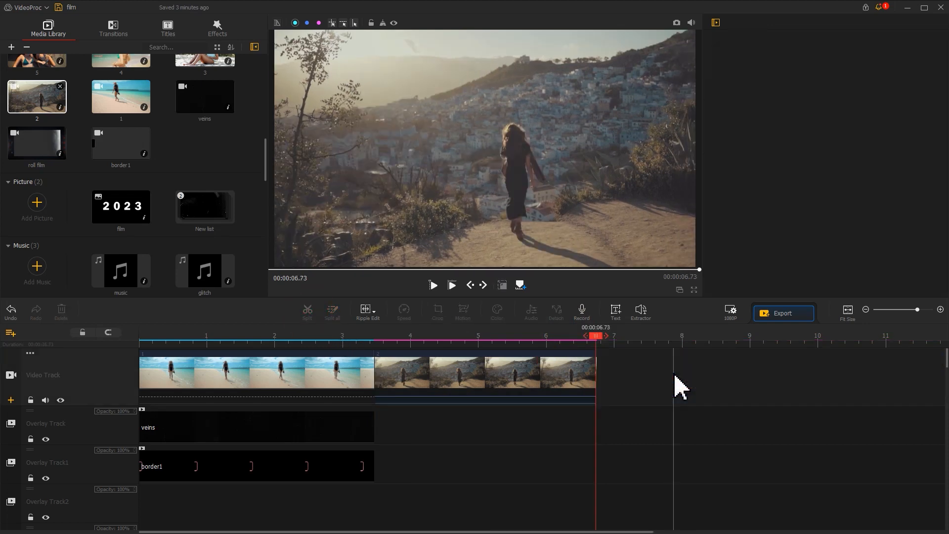
# Step: Overlay the film snapshot on clip 2 from 00:00:03.46 to 00:00:06.73 and enable a fade-out with duration 0.58
pyautogui.moveTo(126, 222); pyautogui.dragTo(596, 430)
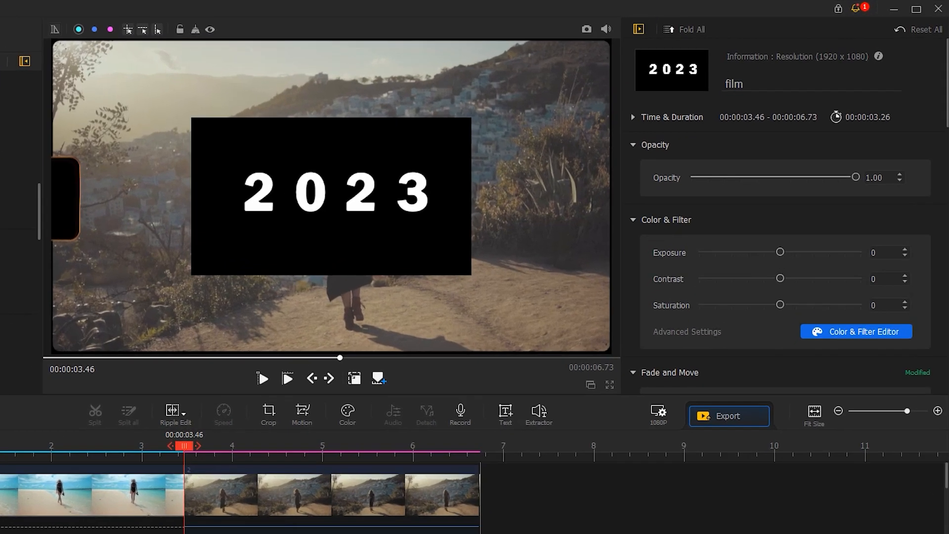
pyautogui.moveTo(945, 111); pyautogui.dragTo(934, 191)
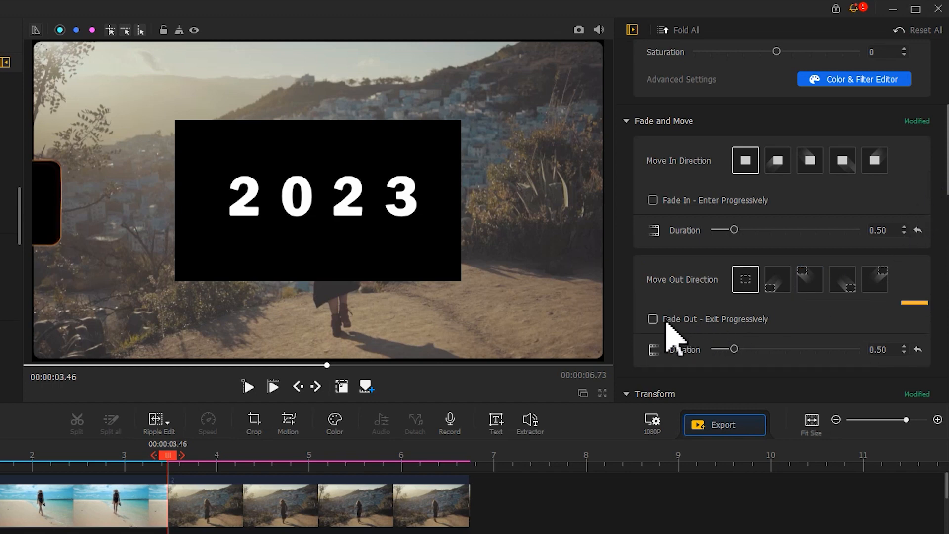
pyautogui.moveTo(735, 349); pyautogui.dragTo(739, 351)
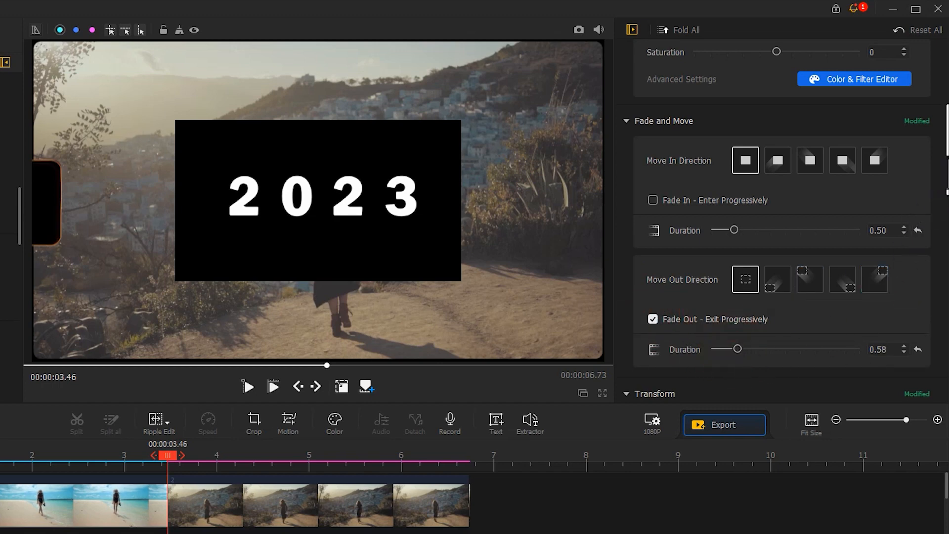
# Step: Fit the film snapshot to the screen height and set its blend mode to Darken
pyautogui.moveTo(947, 158); pyautogui.dragTo(939, 226)
pyautogui.click(848, 271)
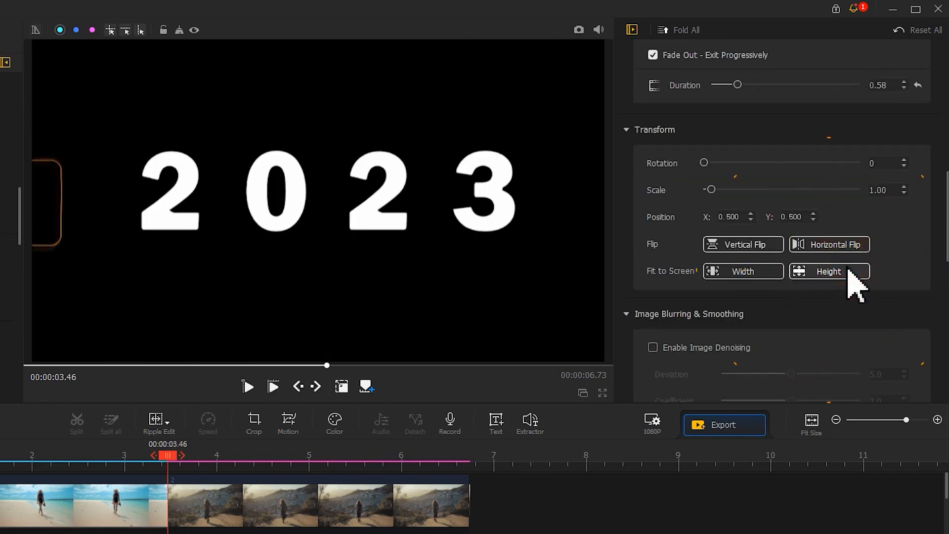
pyautogui.moveTo(944, 242); pyautogui.dragTo(907, 407)
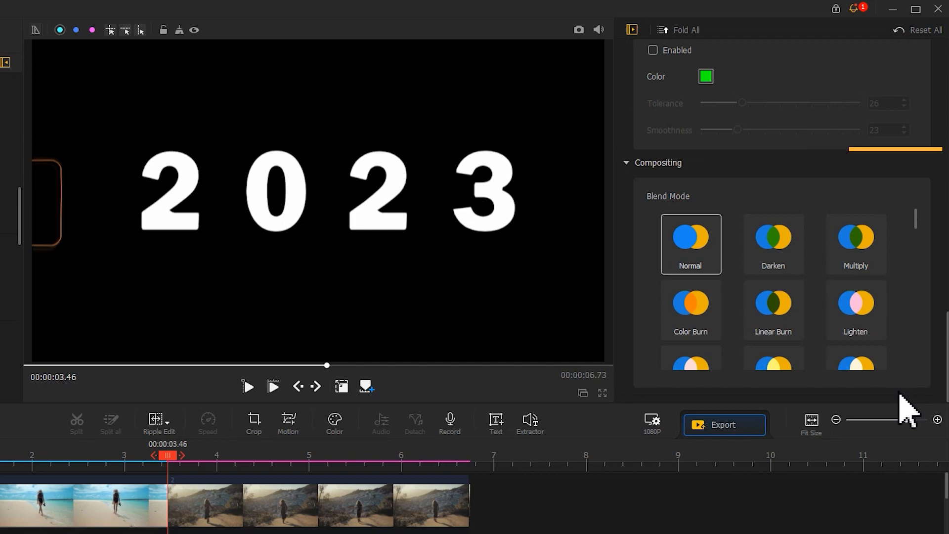
pyautogui.click(774, 261)
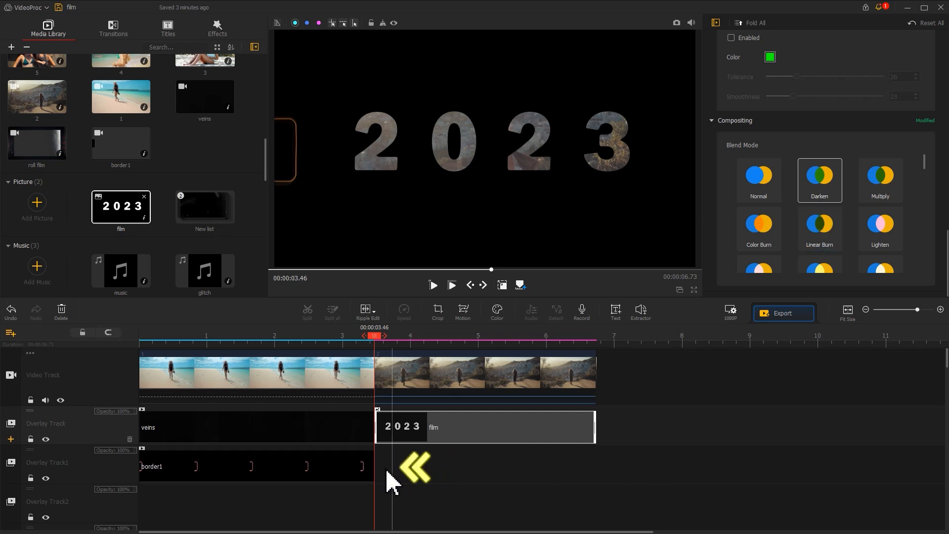
# Step: Extend the border1 overlay to 00:00:06.73 and move it to Overlay Track2, with the veins overlay on Overlay Track1
pyautogui.moveTo(373, 466); pyautogui.dragTo(595, 470)
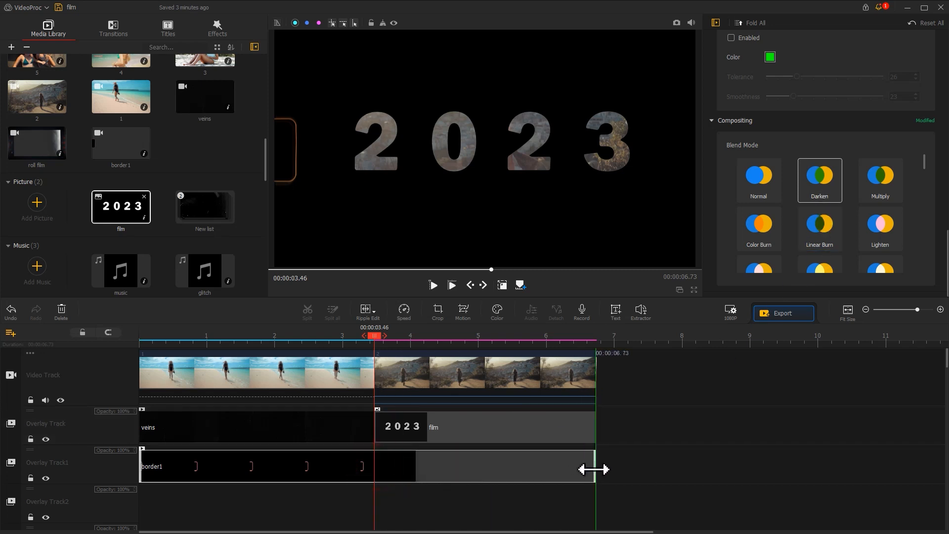
pyautogui.moveTo(470, 474); pyautogui.dragTo(468, 501)
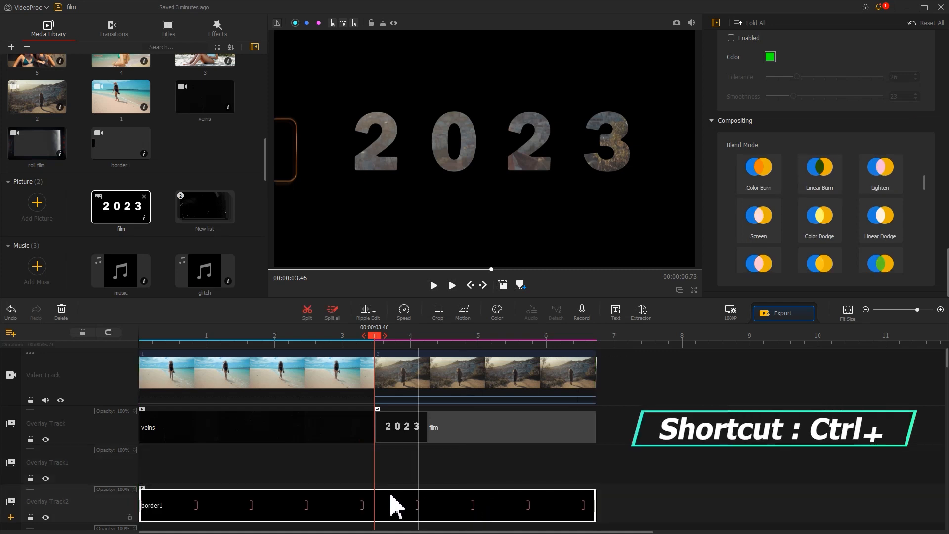
pyautogui.moveTo(310, 435); pyautogui.dragTo(310, 468)
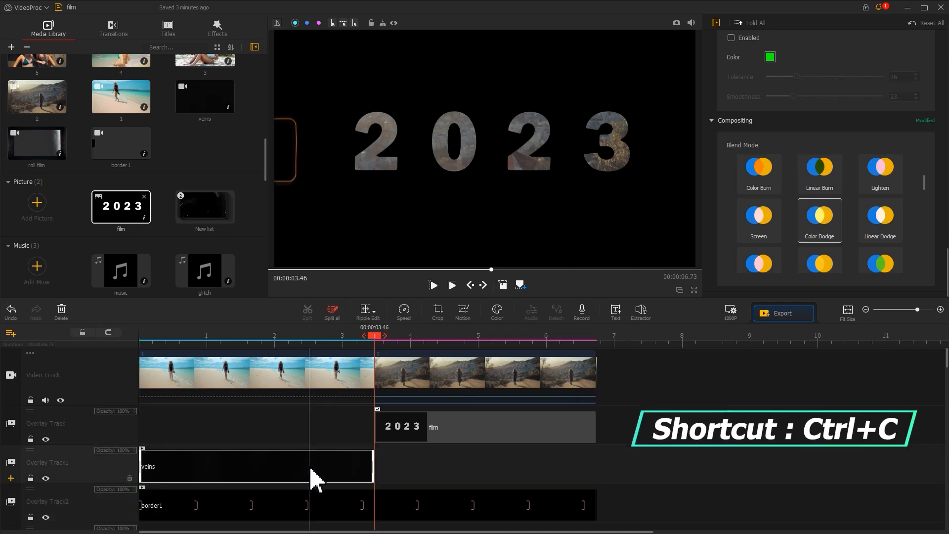
# Step: Paste a copy of the veins overlay at 00:00:03.46 on Overlay Track1 and trim it to end at 00:00:06.73
pyautogui.hotkey('ctrl', 'v')
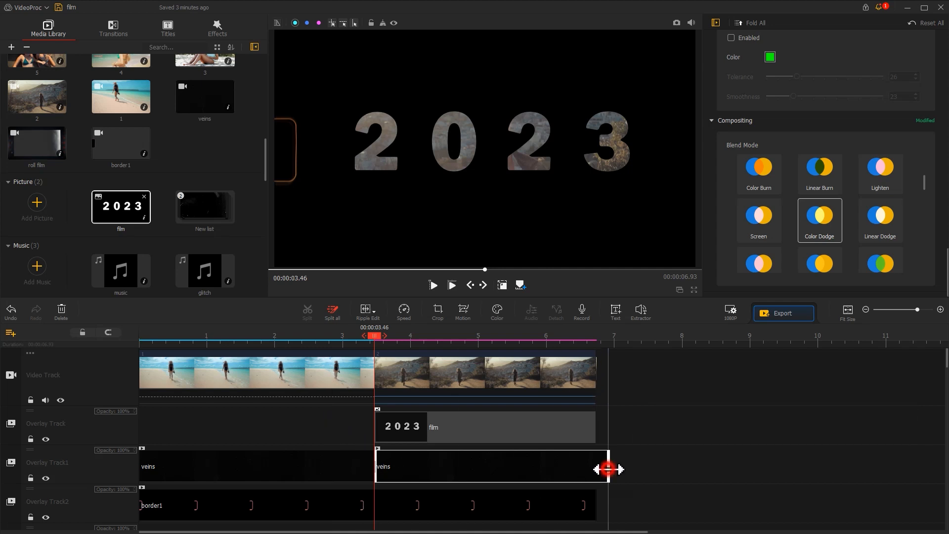
pyautogui.moveTo(608, 468); pyautogui.dragTo(596, 470)
pyautogui.click(561, 475)
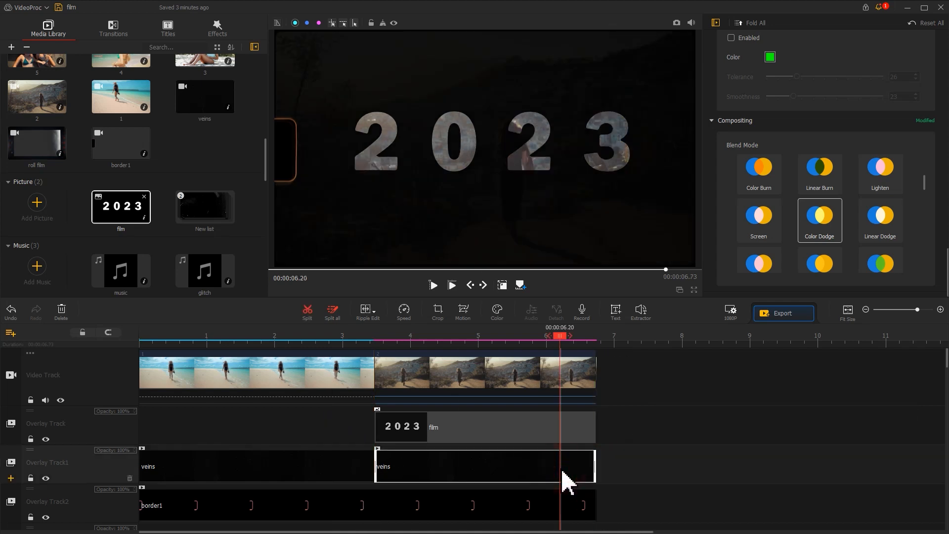
# Step: Set video clip 2's scale to 0.65 and its position to X 0.580, Y 0.520
pyautogui.click(865, 188)
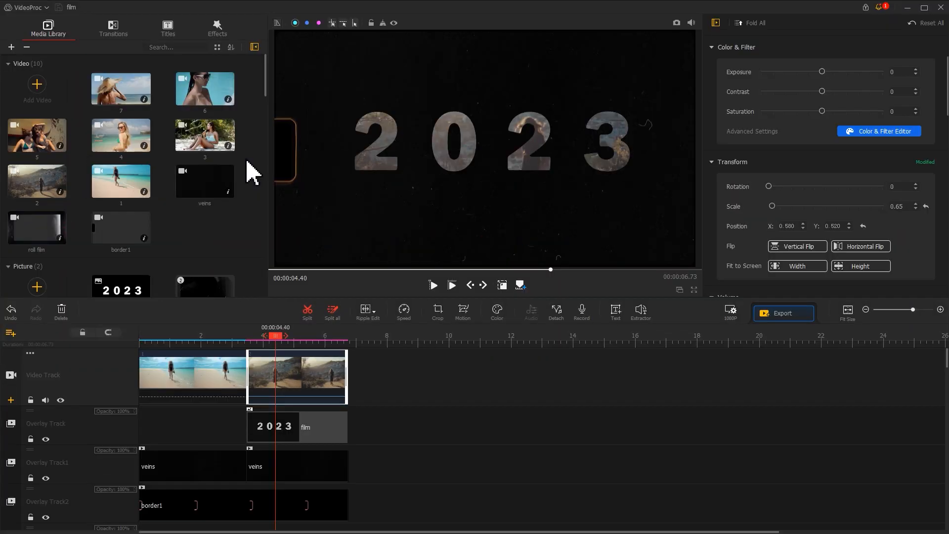
# Step: Add video clips 3 to 7 together to the video track after clip 2
pyautogui.moveTo(246, 158); pyautogui.dragTo(57, 98)
pyautogui.moveTo(37, 134); pyautogui.dragTo(461, 360)
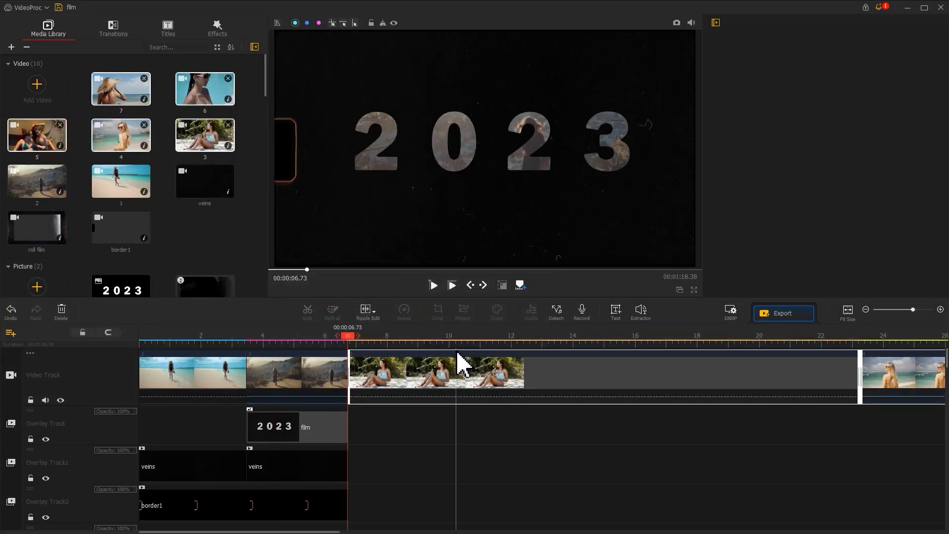
pyautogui.click(879, 402)
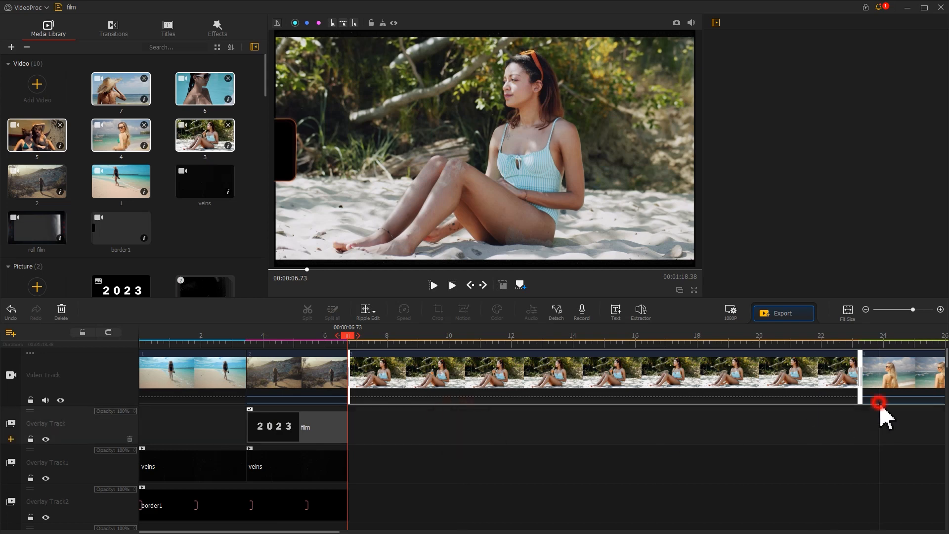
# Step: Move clip 4 to Overlay Track, clip 7 to Overlay Track1, clip 6 to Overlay Track2 and clip 5 to Overlay Track3, in staggered order
pyautogui.moveTo(900, 384); pyautogui.dragTo(459, 426)
pyautogui.moveTo(498, 345); pyautogui.dragTo(395, 349)
pyautogui.moveTo(818, 384); pyautogui.dragTo(518, 463)
pyautogui.moveTo(501, 345); pyautogui.dragTo(395, 348)
pyautogui.moveTo(721, 380); pyautogui.dragTo(530, 504)
pyautogui.moveTo(773, 371); pyautogui.dragTo(422, 472)
pyautogui.scroll(3, 296, 423)
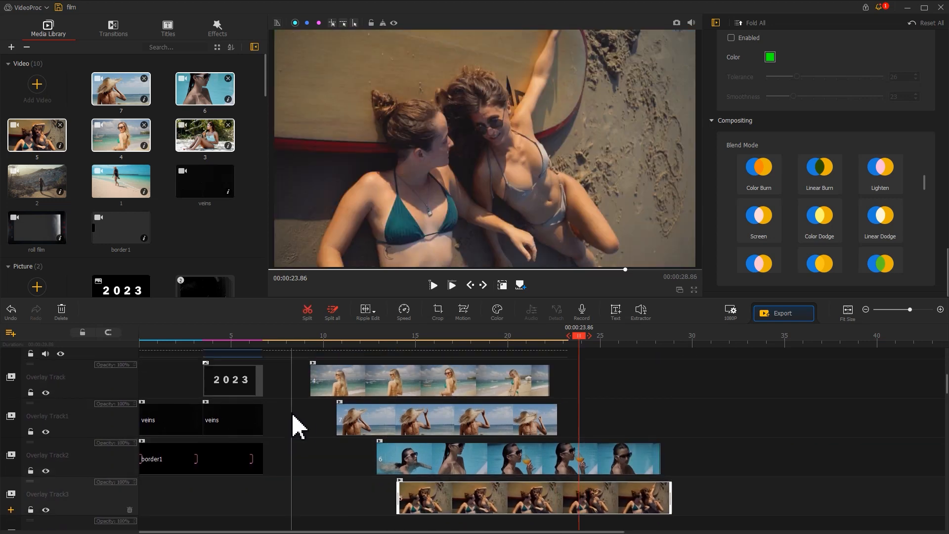
# Step: Trim clip 3 on the video track to end at 00:00:09.43
pyautogui.click(330, 338)
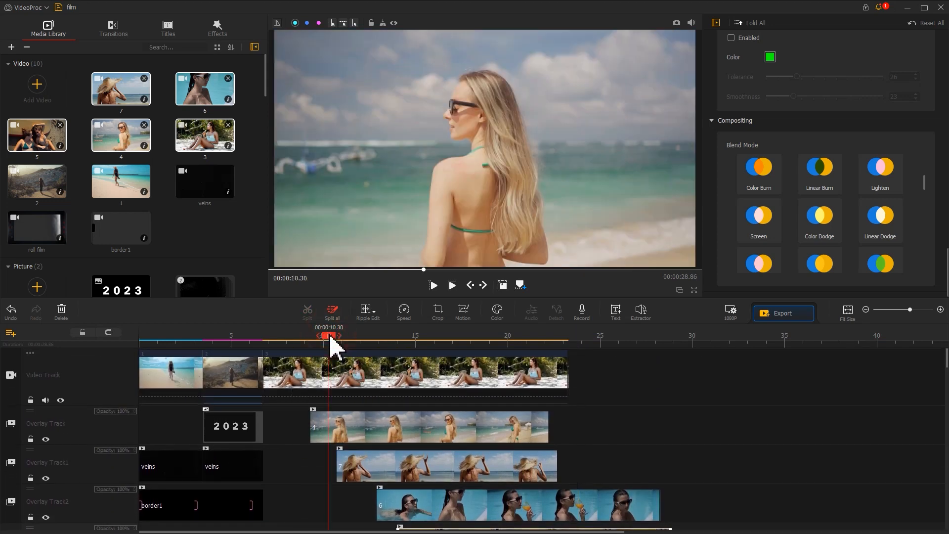
pyautogui.moveTo(330, 338); pyautogui.dragTo(315, 341)
pyautogui.moveTo(567, 365); pyautogui.dragTo(298, 387)
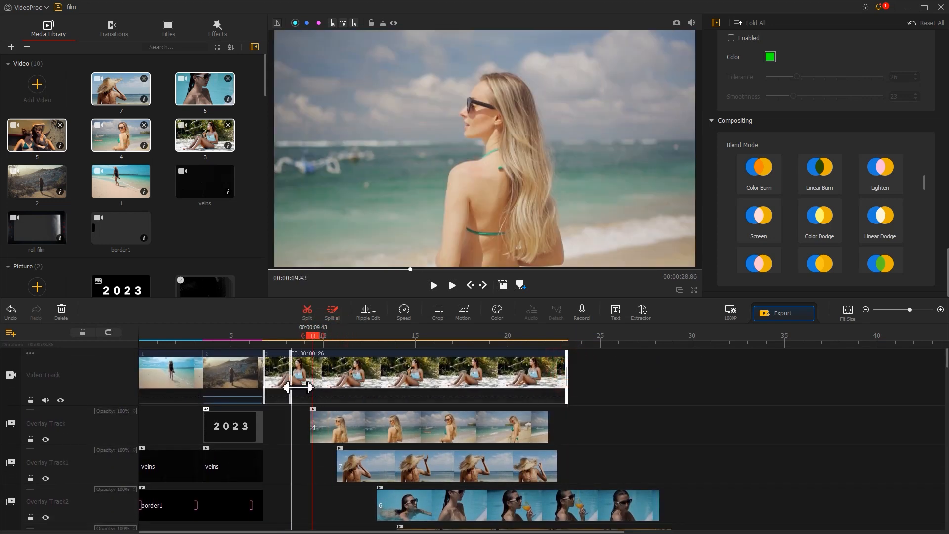
# Step: Shift overlay clips 4, 7, 6 and 5 earlier so their starts are staggered from about 8.6 to 11 seconds
pyautogui.moveTo(356, 467); pyautogui.dragTo(328, 479)
pyautogui.moveTo(428, 506); pyautogui.dragTo(373, 501)
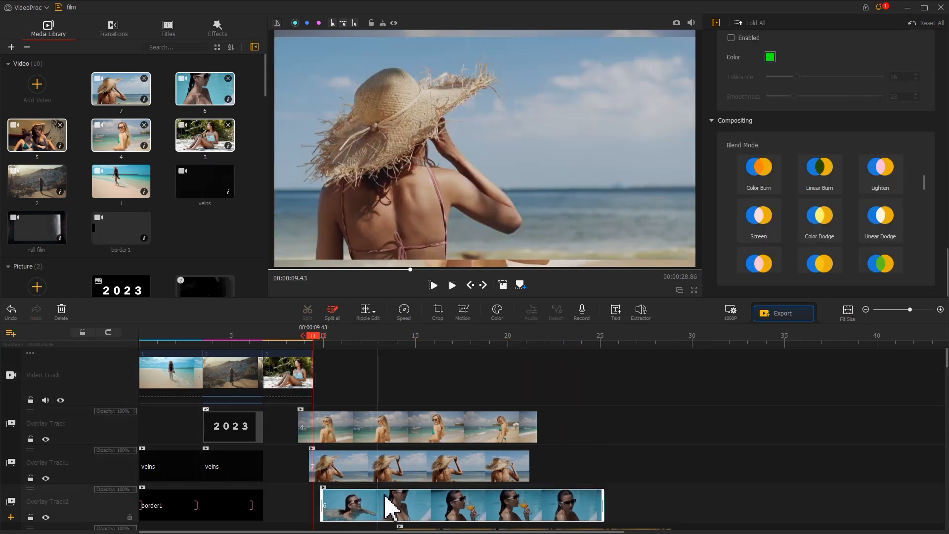
pyautogui.scroll(-2, 390, 494)
pyautogui.moveTo(426, 484); pyautogui.dragTo(377, 497)
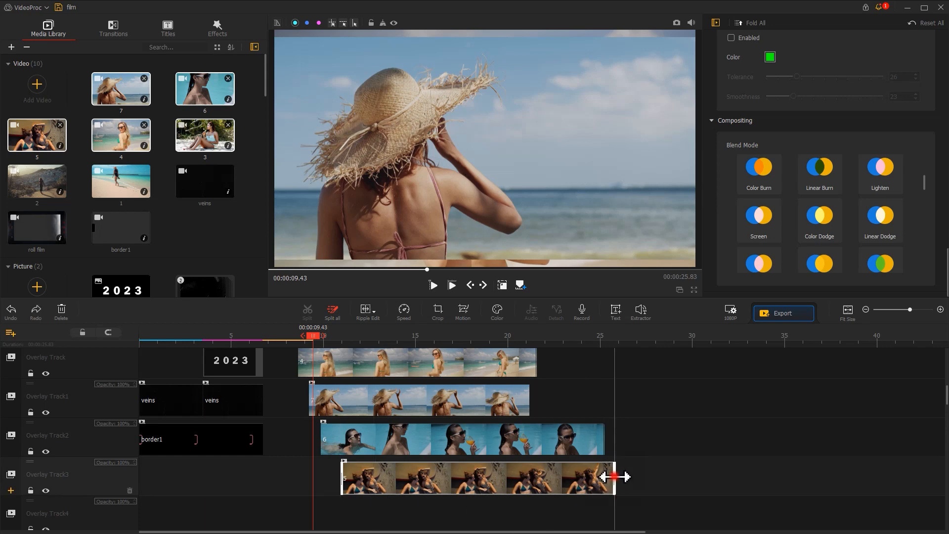
# Step: Shorten overlay clips 5, 6 and 7 from their ends, with clip 5 ending at 00:00:15.76
pyautogui.moveTo(615, 475); pyautogui.dragTo(429, 477)
pyautogui.moveTo(604, 439); pyautogui.dragTo(360, 439)
pyautogui.moveTo(529, 397); pyautogui.dragTo(360, 389)
pyautogui.scroll(2, 359, 389)
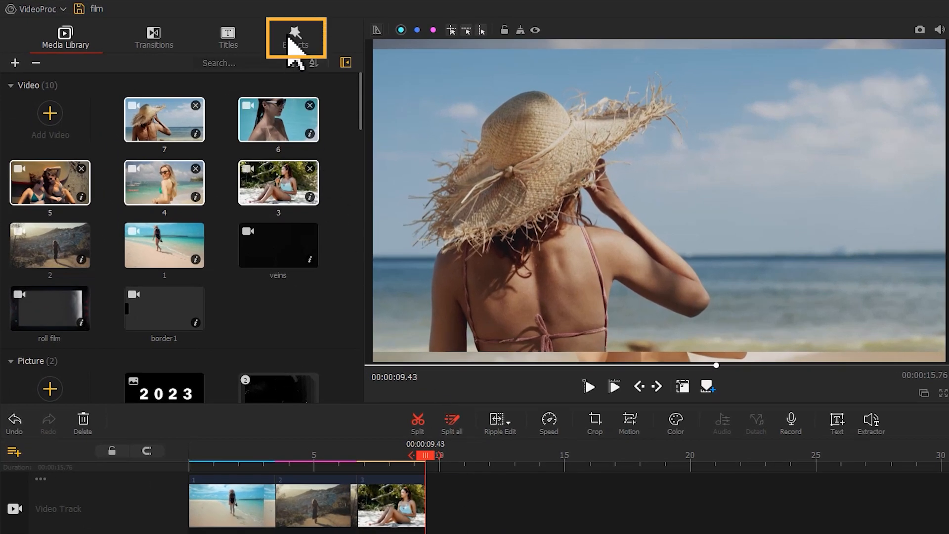
# Step: Add the Disturb effect to the effect track over the 2023 section, starting at 00:00:04.84
pyautogui.click(289, 40)
pyautogui.scroll(-5, 341, 254)
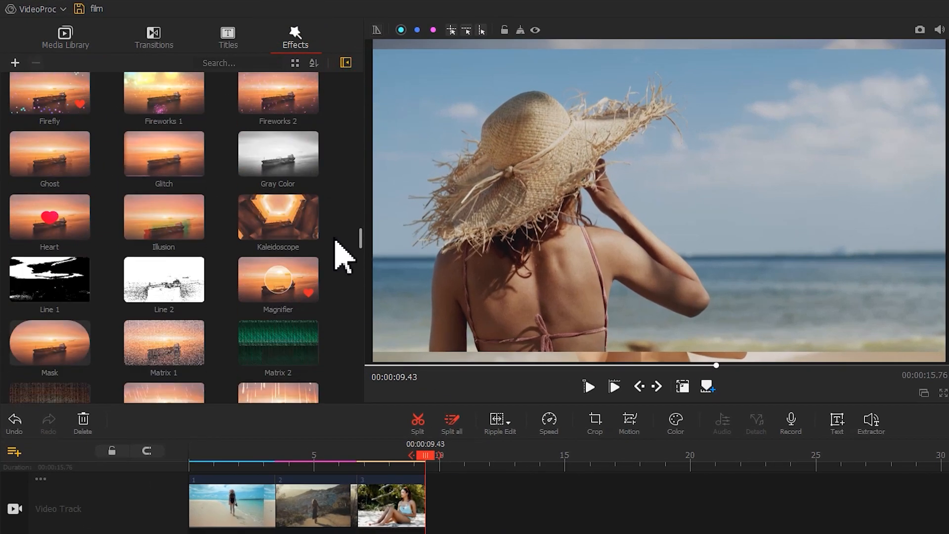
pyautogui.scroll(3, 341, 255)
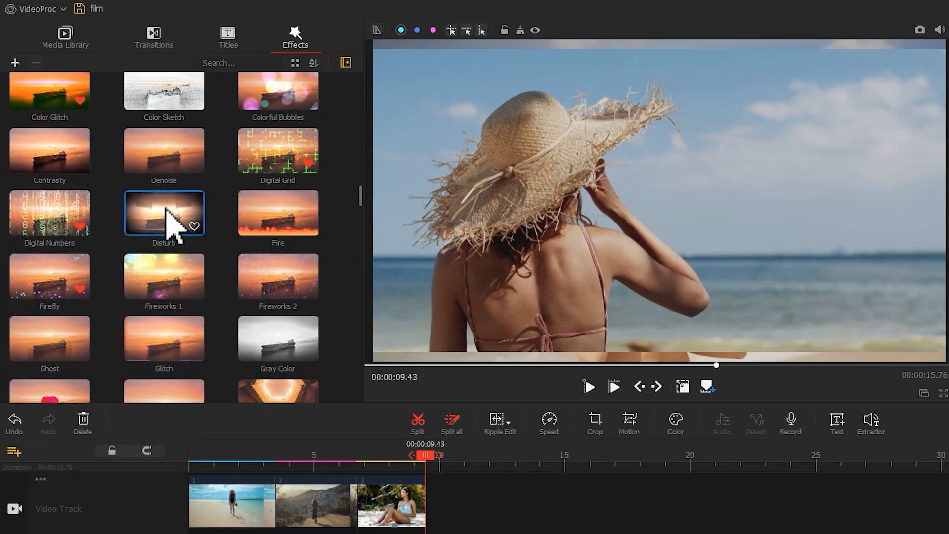
pyautogui.moveTo(166, 212); pyautogui.dragTo(325, 533)
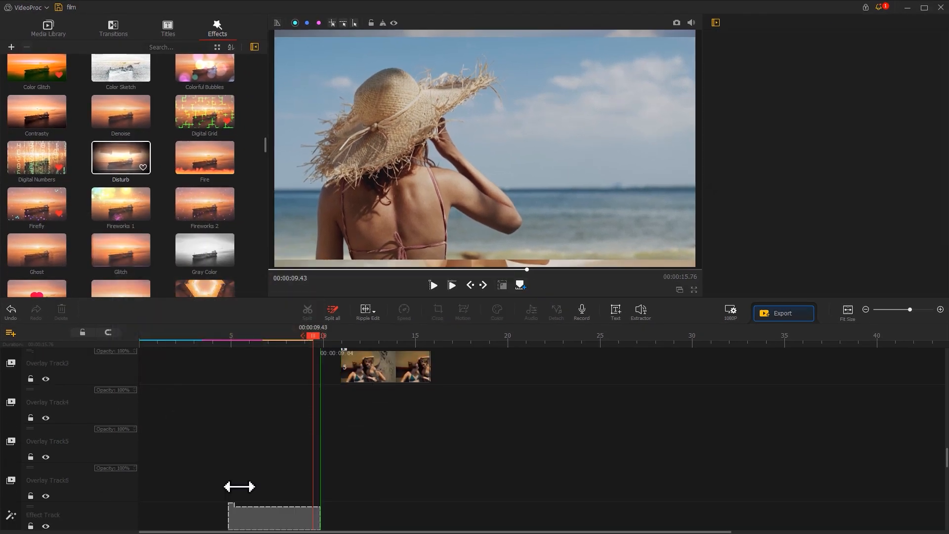
pyautogui.moveTo(239, 487); pyautogui.dragTo(241, 478)
# Step: Set the Disturb effect to run from 00:00:05.943 to 00:00:06.733 and exclude the canvas from its scope
pyautogui.click(254, 335)
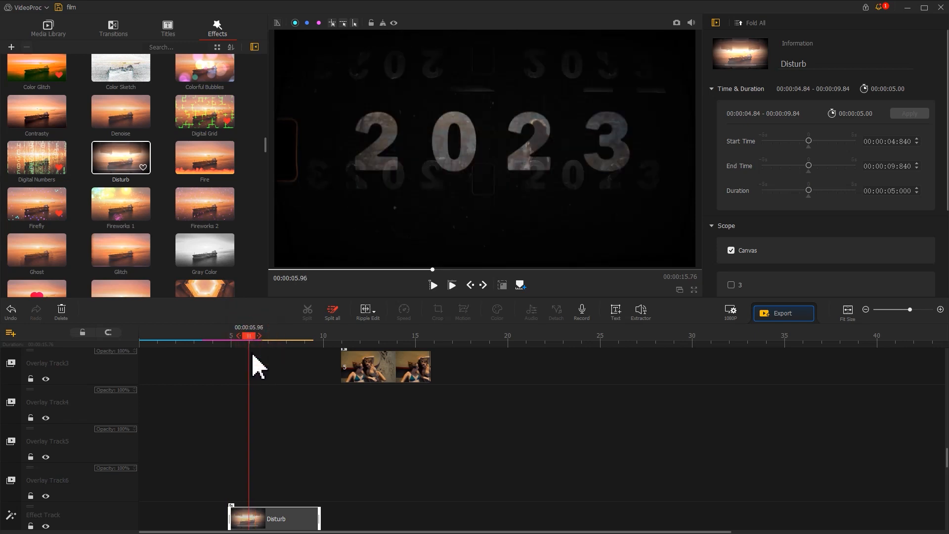
pyautogui.moveTo(276, 519)
pyautogui.mouseDown()
pyautogui.moveTo(338, 521)
pyautogui.moveTo(263, 515)
pyautogui.mouseUp()
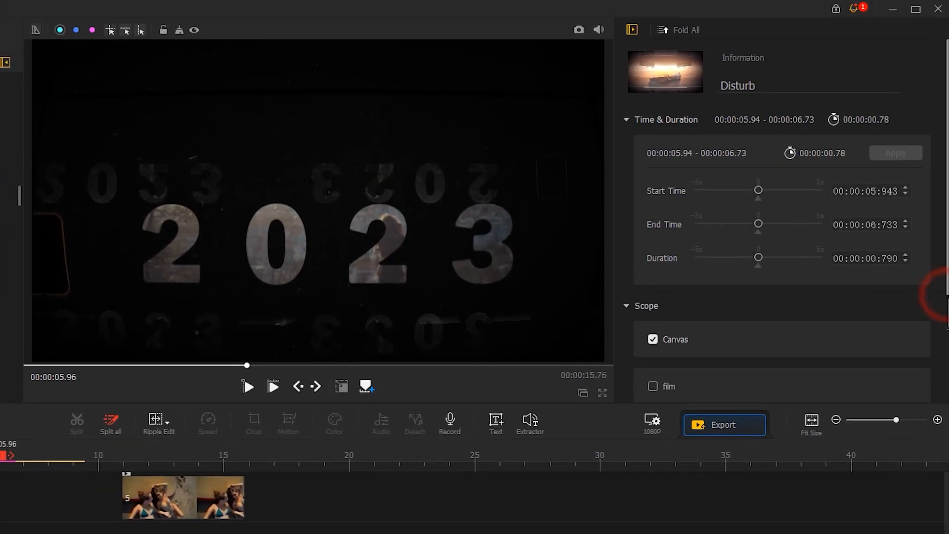
pyautogui.moveTo(947, 295); pyautogui.dragTo(934, 383)
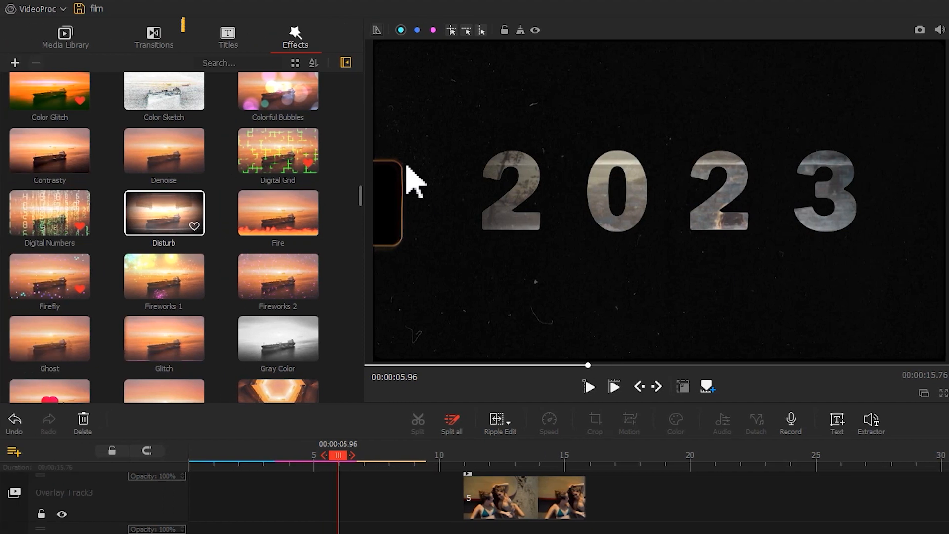
# Step: Add the Venetian Blinds transition between clips 2 and 3 on the video track and preview it
pyautogui.click(176, 47)
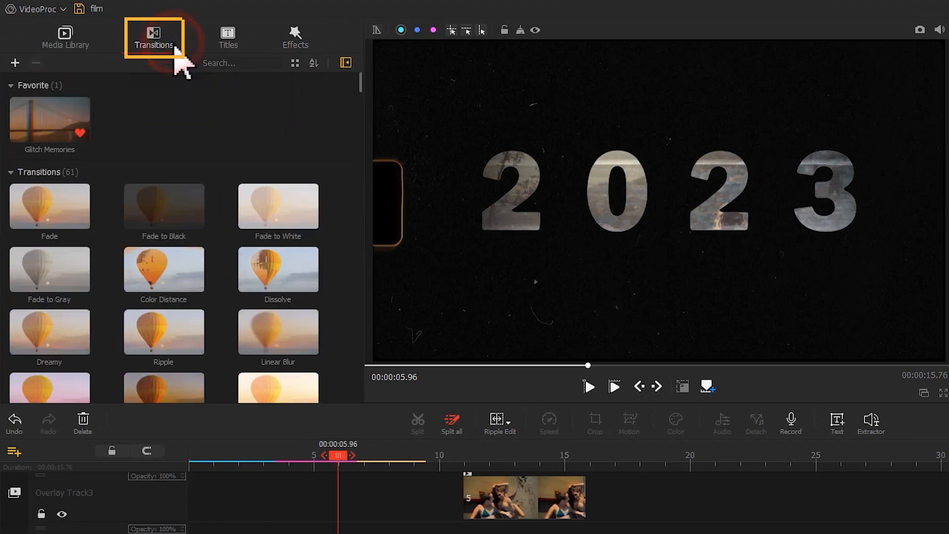
pyautogui.moveTo(361, 82); pyautogui.dragTo(324, 402)
pyautogui.scroll(5, 341, 492)
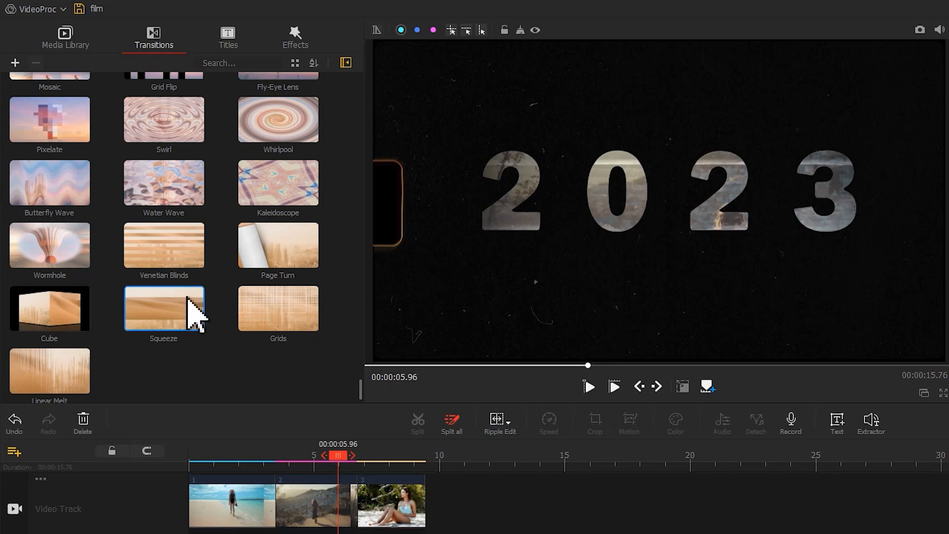
pyautogui.moveTo(164, 247); pyautogui.dragTo(347, 490)
pyautogui.moveTo(253, 350); pyautogui.dragTo(261, 379)
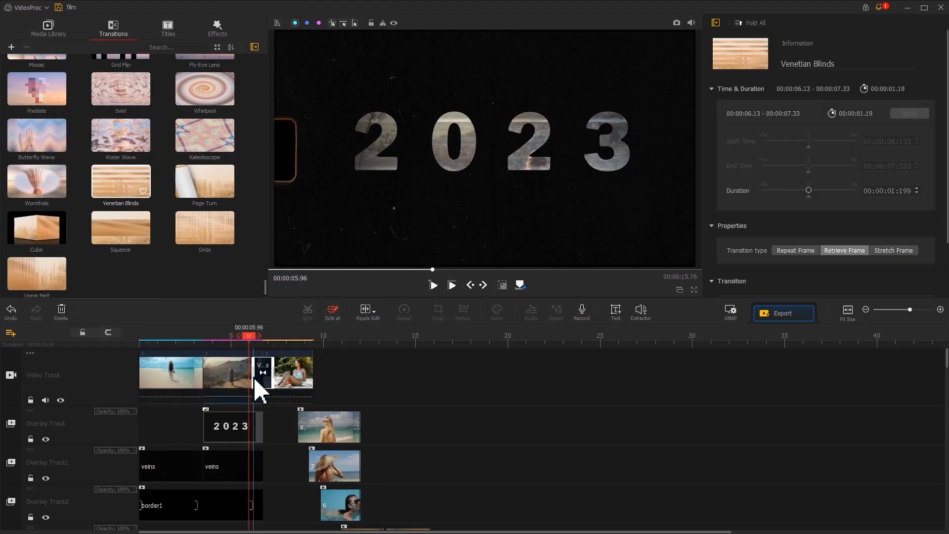
pyautogui.click(218, 338)
pyautogui.press('space')
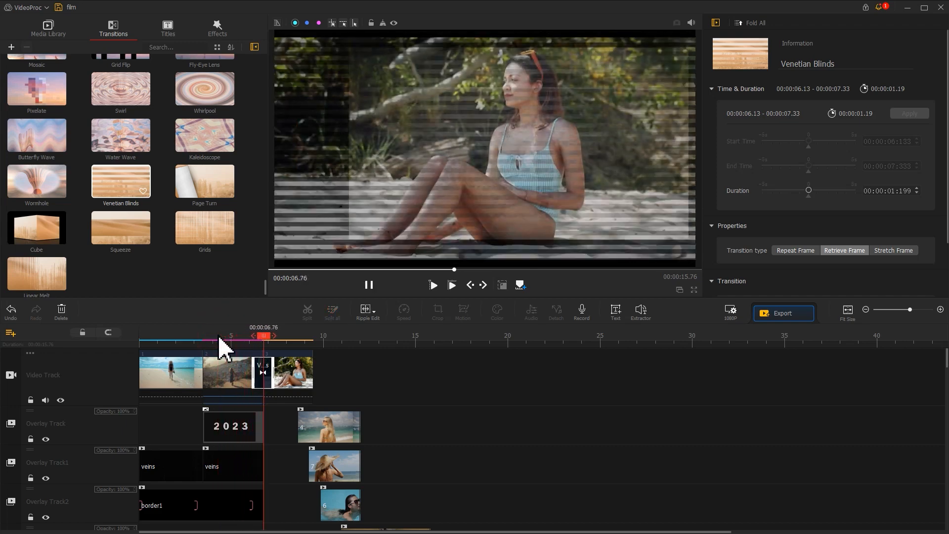
pyautogui.press('space')
# Step: Edit clip 3's motion by adding a keyframe at its start with a frame width of 3900
pyautogui.click(289, 366)
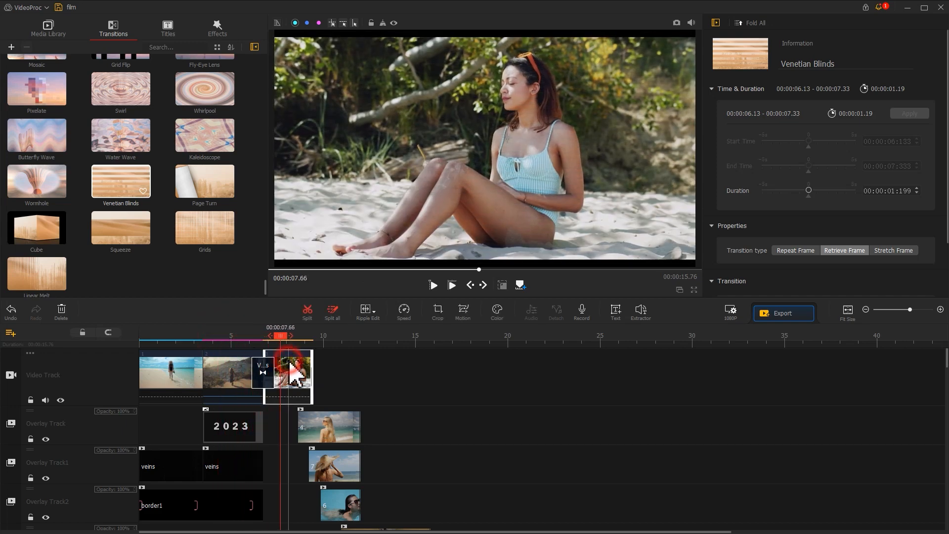
pyautogui.click(464, 312)
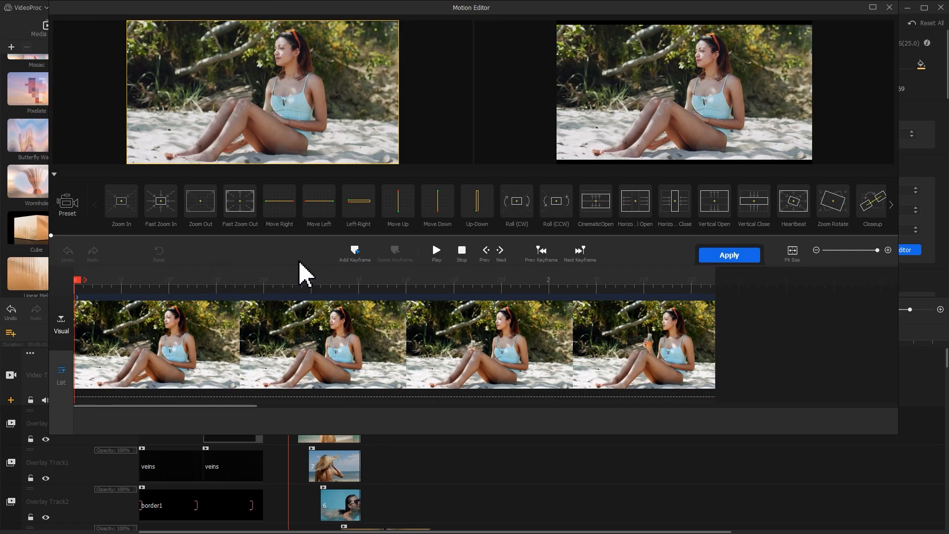
pyautogui.click(354, 252)
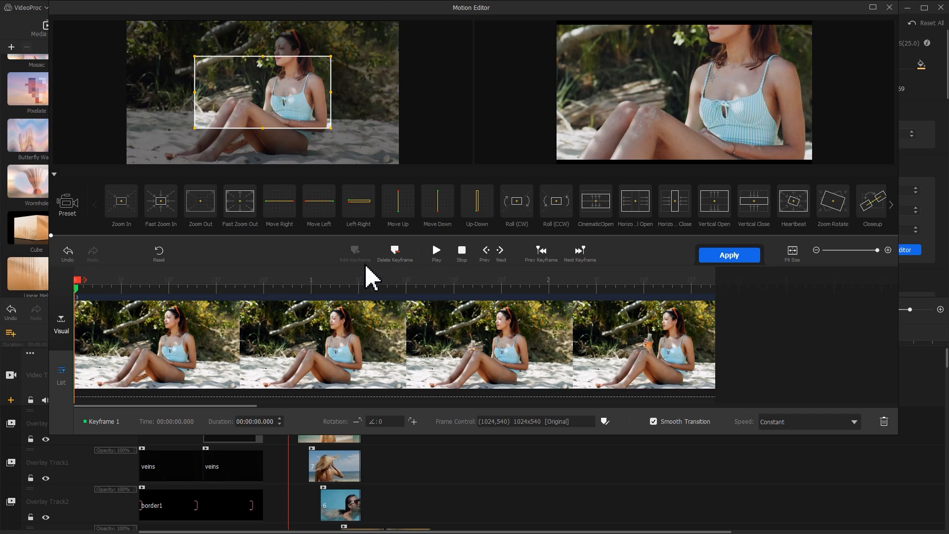
pyautogui.click(605, 422)
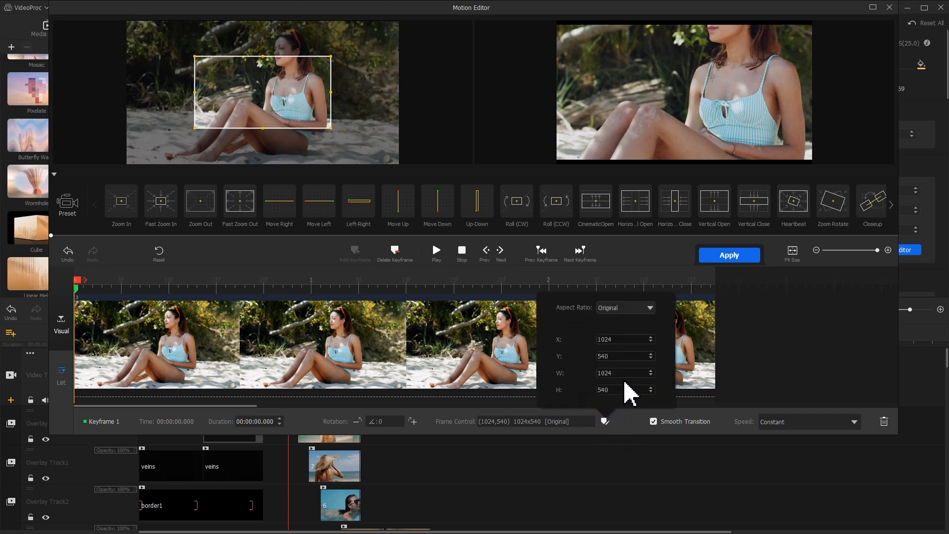
pyautogui.write('3900')
pyautogui.press('Return')
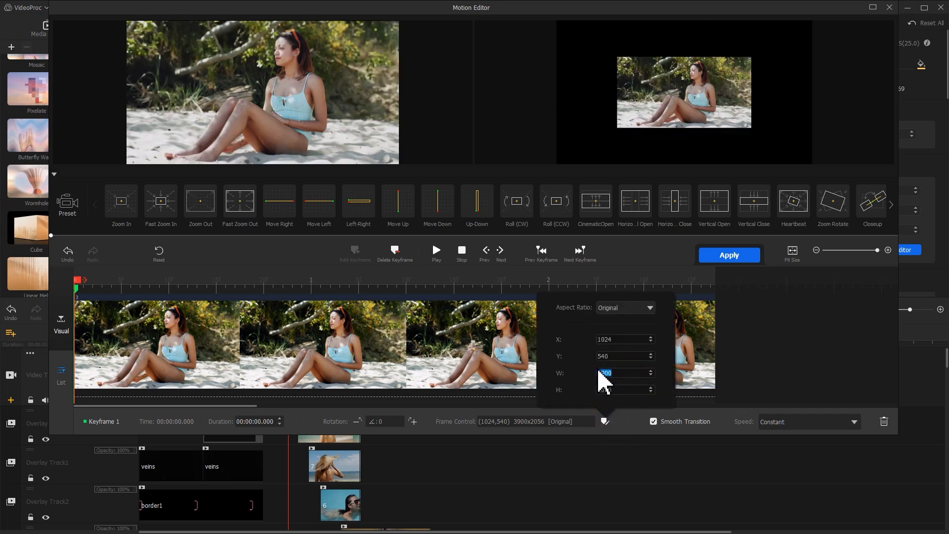
# Step: Add a second motion keyframe to clip 3 at about 0.24 seconds, keeping the same frame size
pyautogui.click(194, 286)
pyautogui.moveTo(194, 285); pyautogui.dragTo(142, 285)
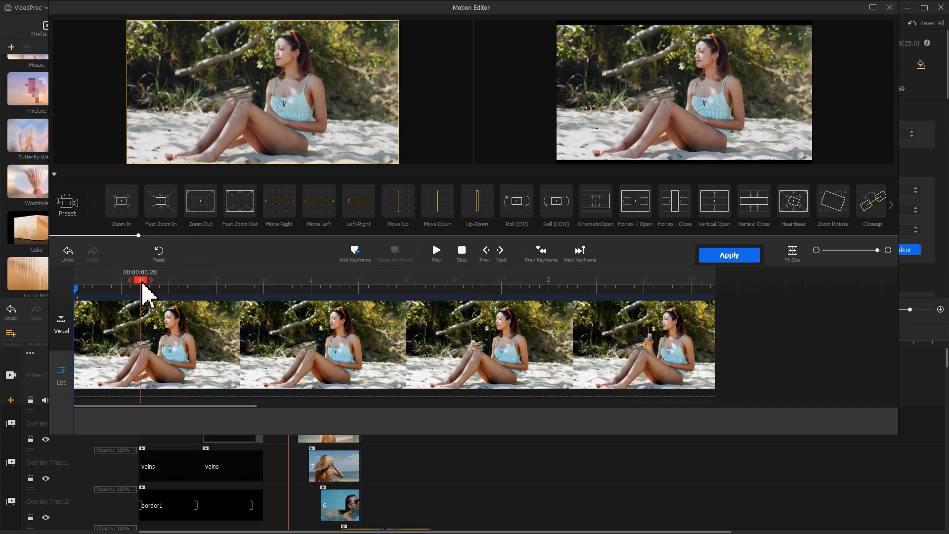
pyautogui.click(355, 251)
# Step: Add a third motion keyframe at 00:00:00.480 with frame width 1849 and speed Smooth Speed Down 1
pyautogui.moveTo(240, 280); pyautogui.dragTo(188, 288)
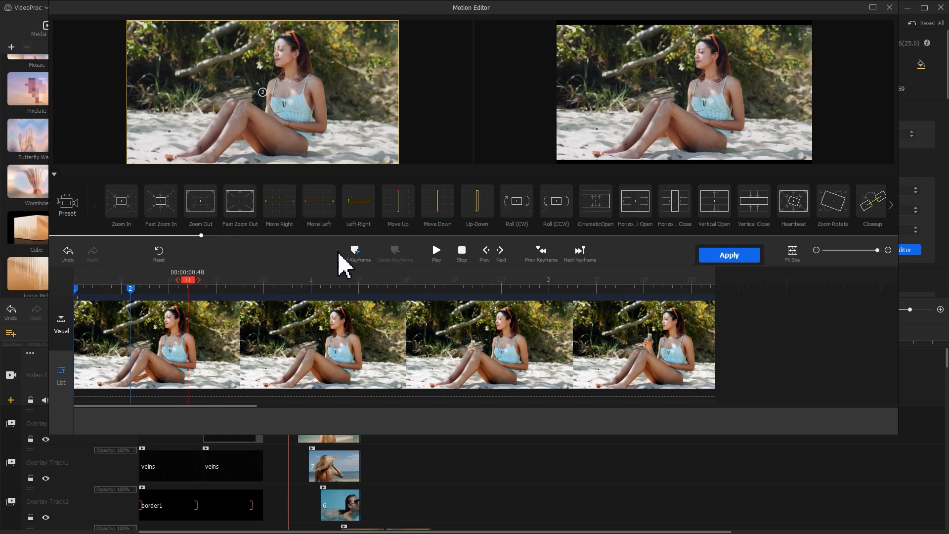
pyautogui.click(354, 251)
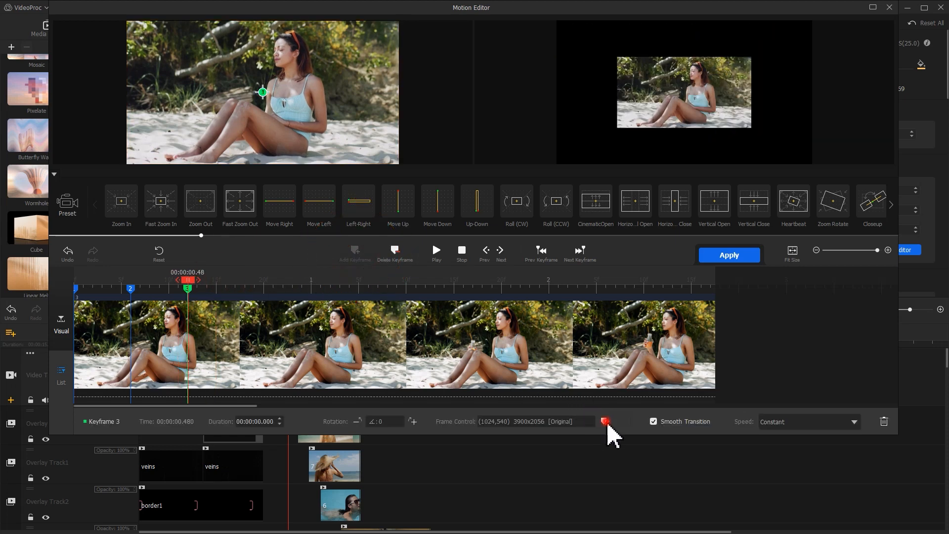
pyautogui.click(605, 423)
pyautogui.write('1849')
pyautogui.press('Return')
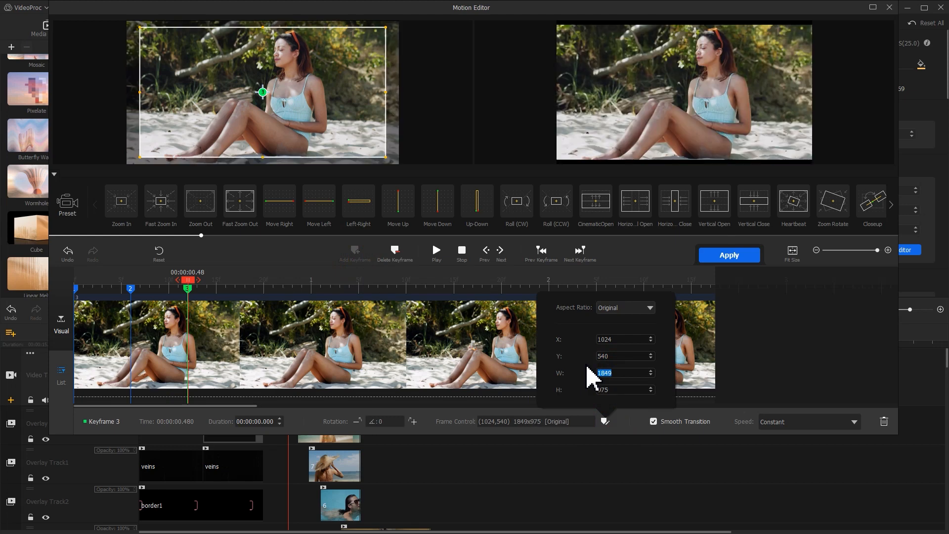
pyautogui.click(789, 424)
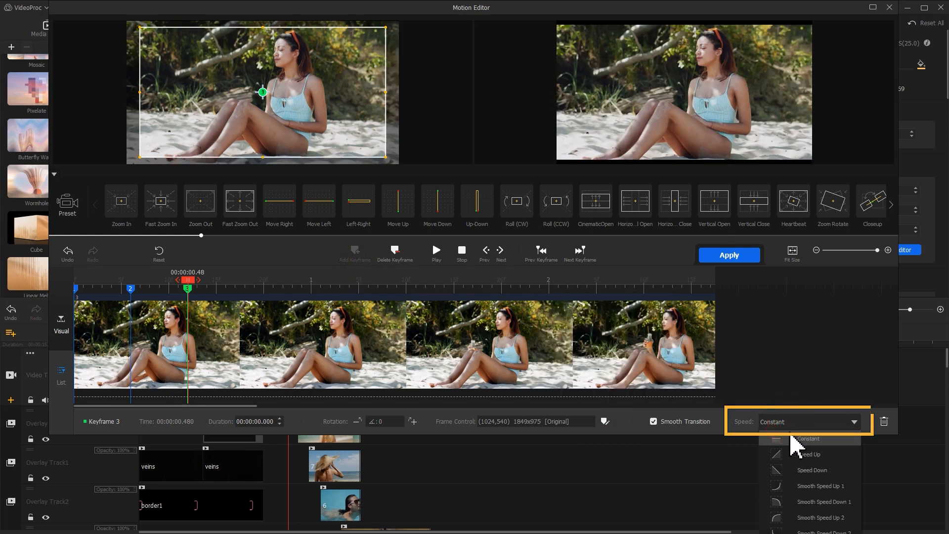
pyautogui.click(801, 501)
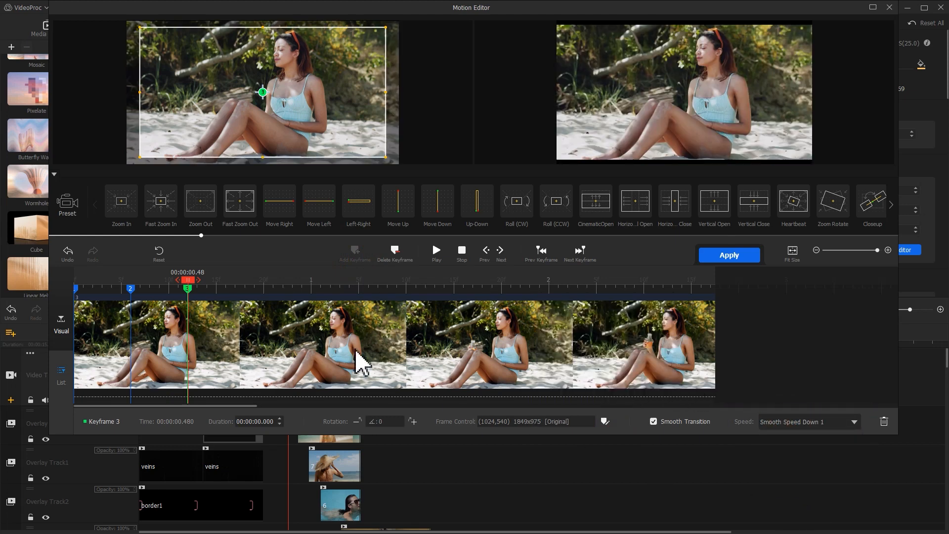
# Step: Add a fourth motion keyframe at 00:00:00.680, enlarge its frame to 2048x1080 and set its speed to Smooth Speed Down 1
pyautogui.moveTo(267, 285); pyautogui.dragTo(228, 282)
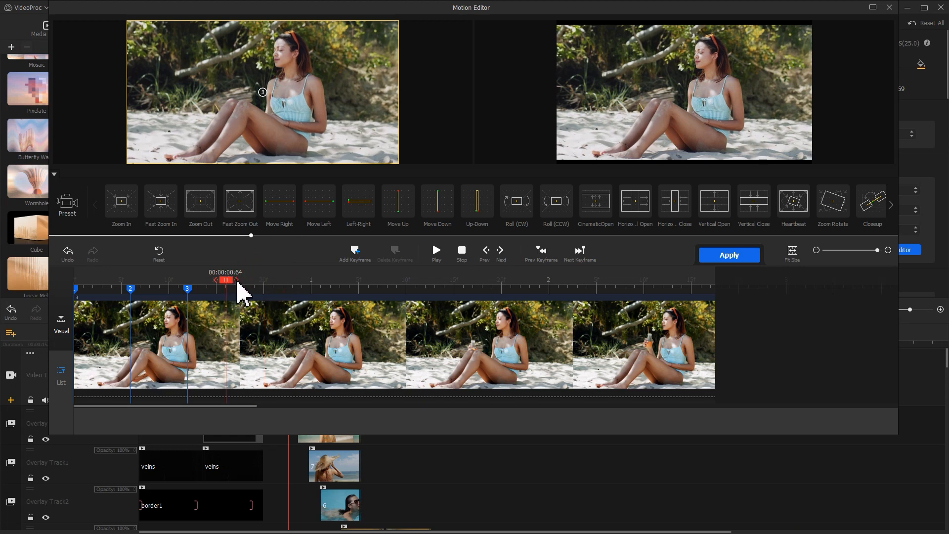
pyautogui.click(353, 253)
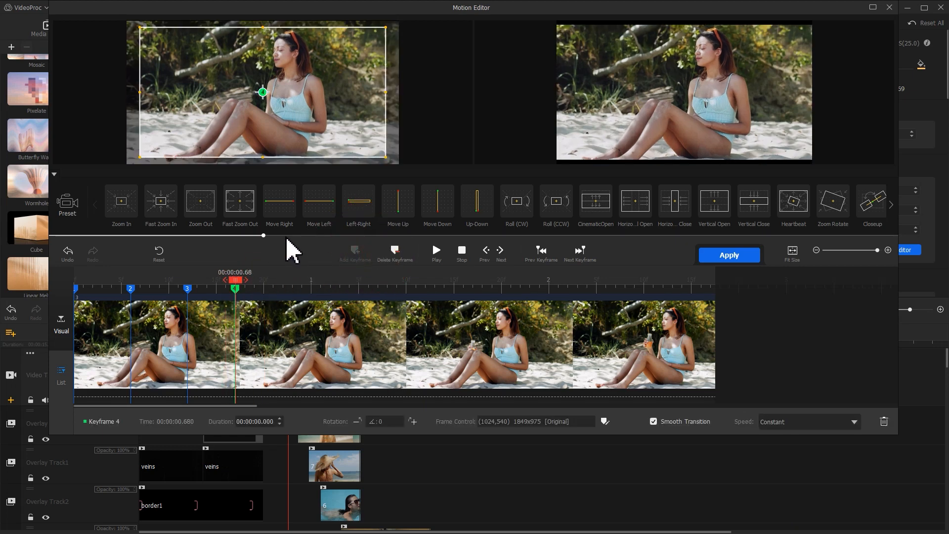
pyautogui.moveTo(140, 157); pyautogui.dragTo(127, 164)
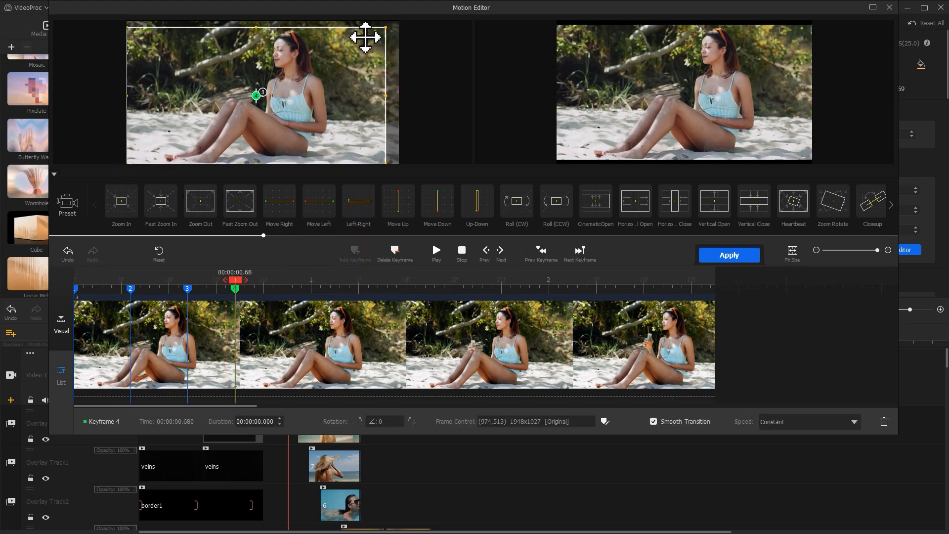
pyautogui.moveTo(386, 27); pyautogui.dragTo(397, 21)
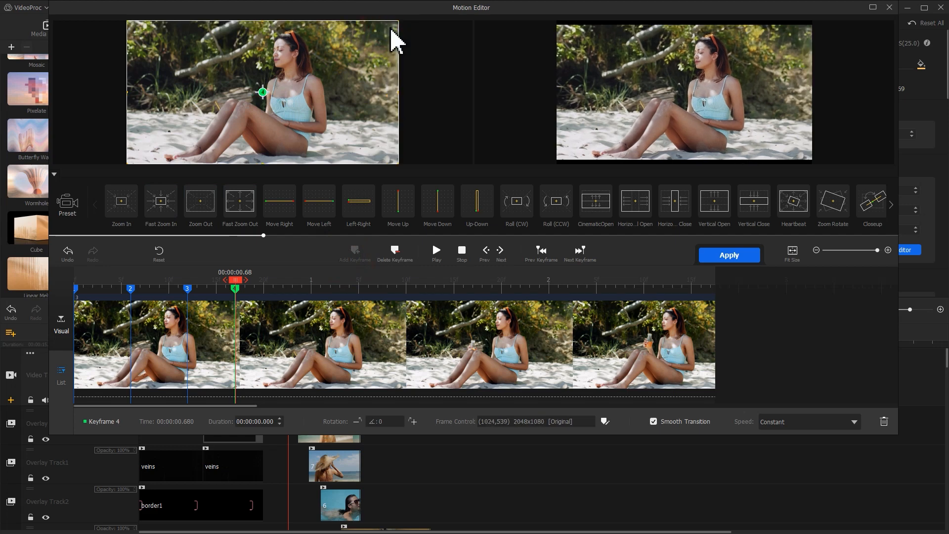
pyautogui.click(834, 426)
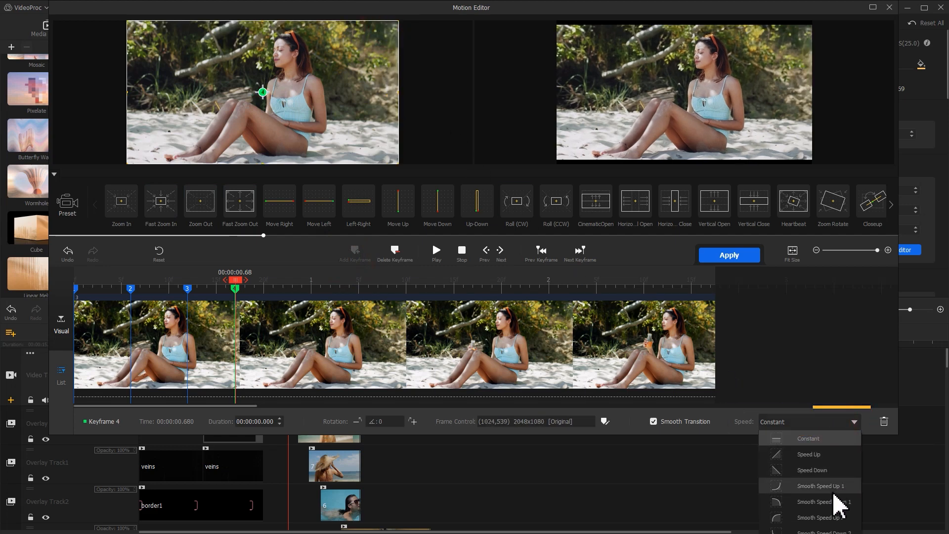
pyautogui.click(839, 503)
# Step: Preview clip 3's motion from the start and apply it
pyautogui.moveTo(238, 279); pyautogui.dragTo(58, 284)
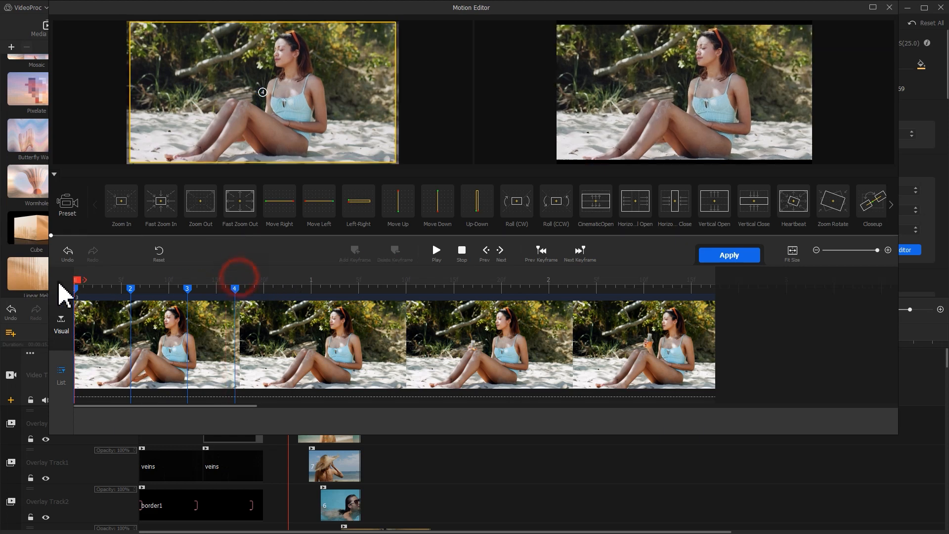
pyautogui.press('space')
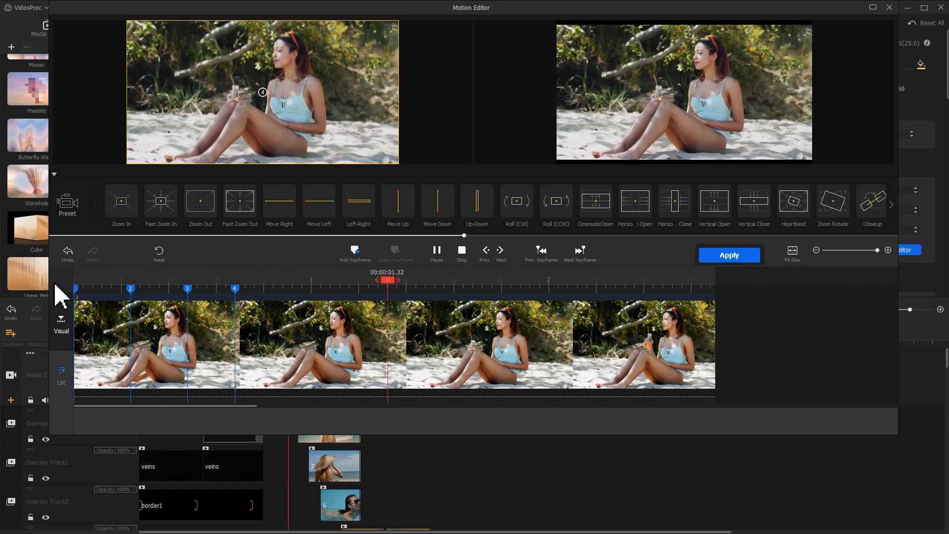
pyautogui.press('space')
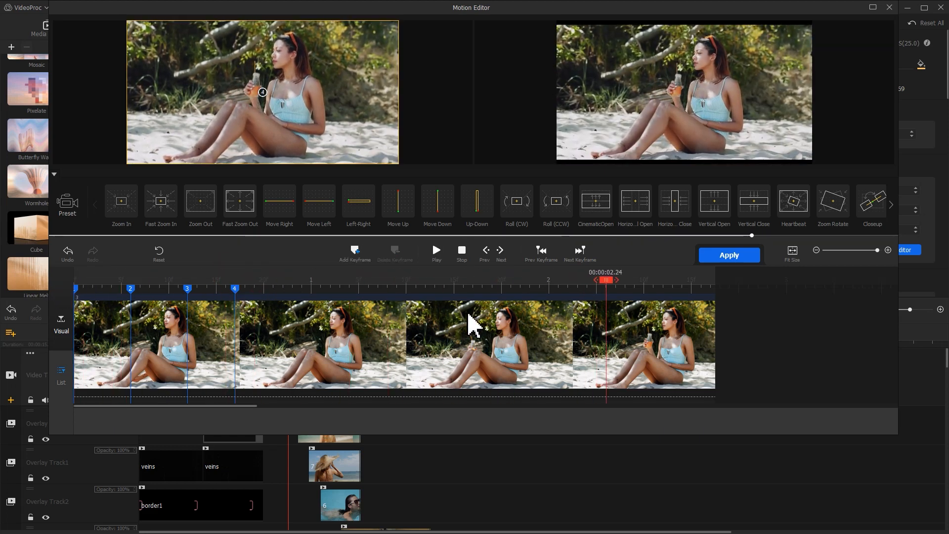
pyautogui.click(728, 256)
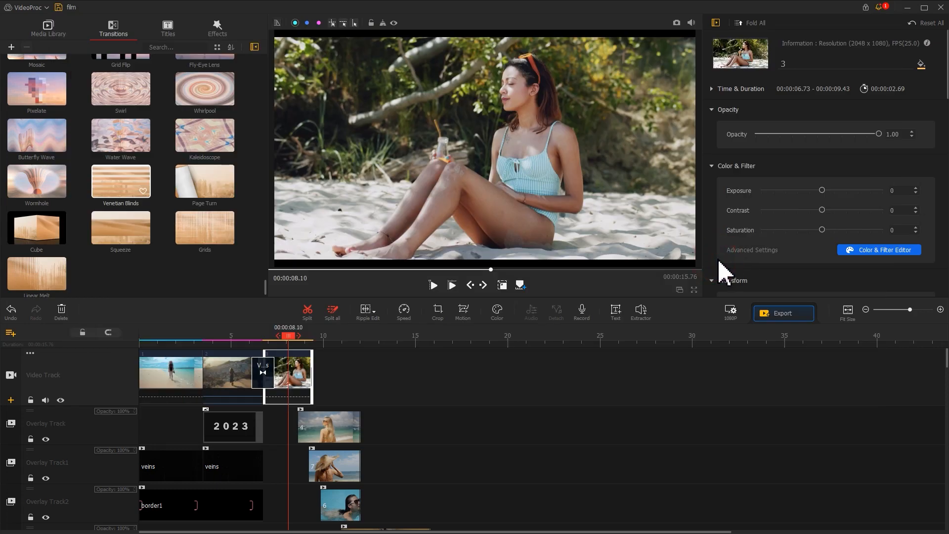
# Step: Edit overlay clip 4's motion by adding a start keyframe whose frame fills the full 1920x1080 picture
pyautogui.click(335, 428)
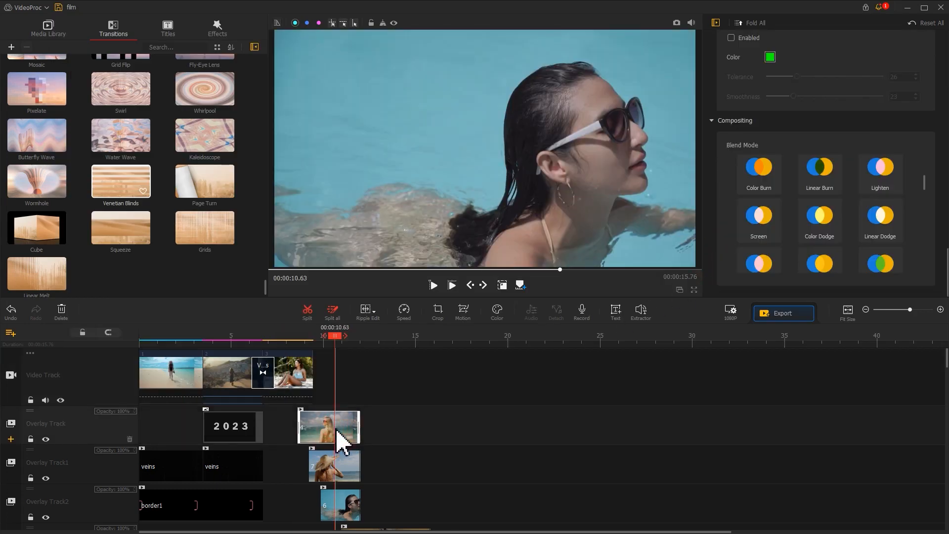
pyautogui.click(464, 310)
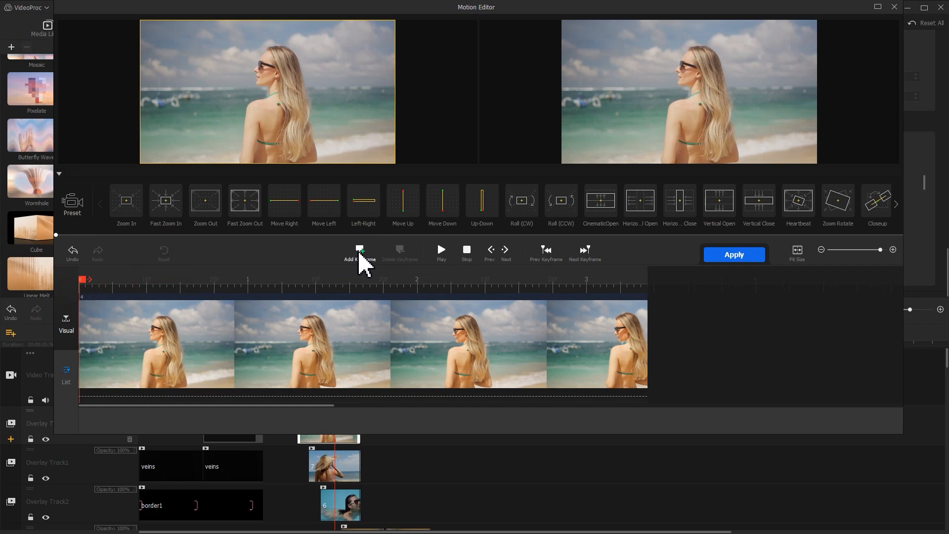
pyautogui.click(359, 252)
pyautogui.moveTo(204, 127); pyautogui.dragTo(141, 163)
pyautogui.moveTo(332, 54); pyautogui.dragTo(392, 31)
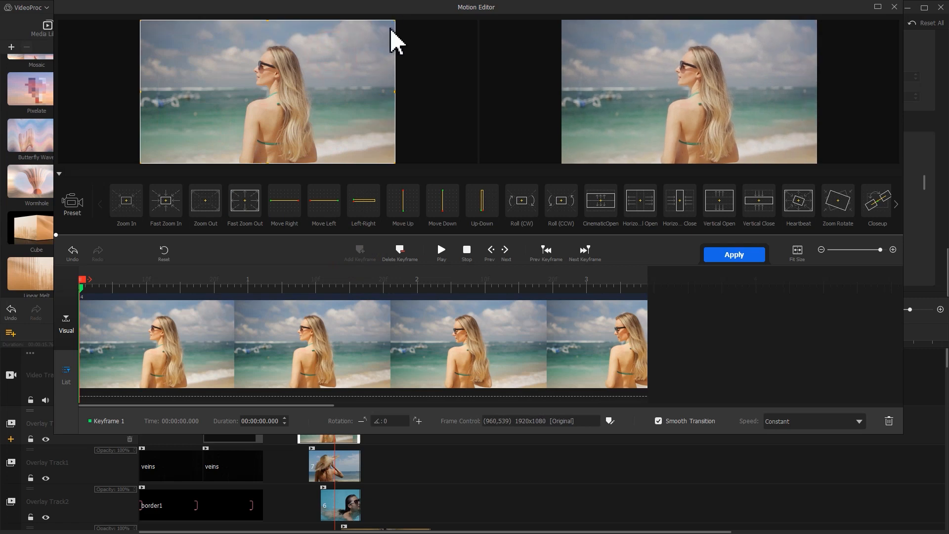
# Step: Add a second motion keyframe to clip 4 at 00:00:00.640 with speed Smooth Speed Down 1
pyautogui.moveTo(205, 283); pyautogui.dragTo(192, 283)
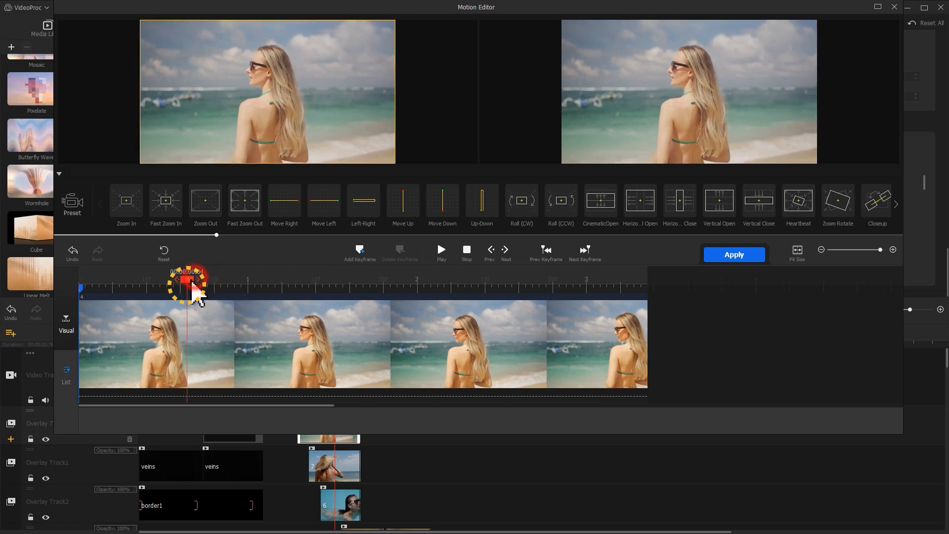
pyautogui.click(359, 250)
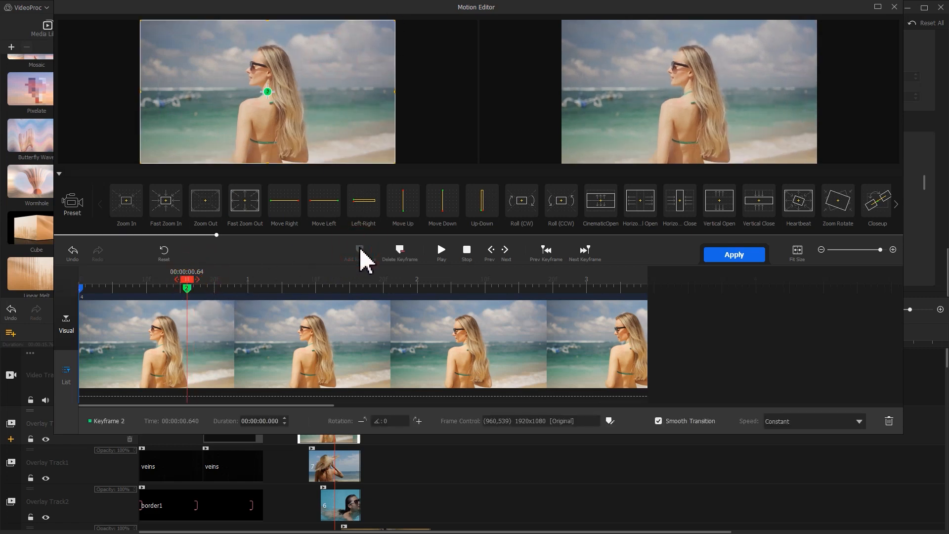
pyautogui.click(791, 423)
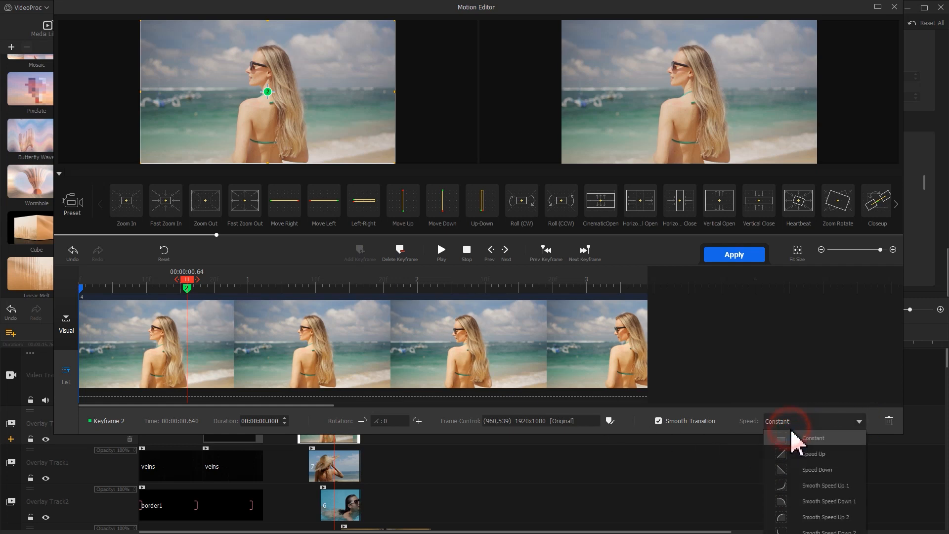
pyautogui.click(801, 502)
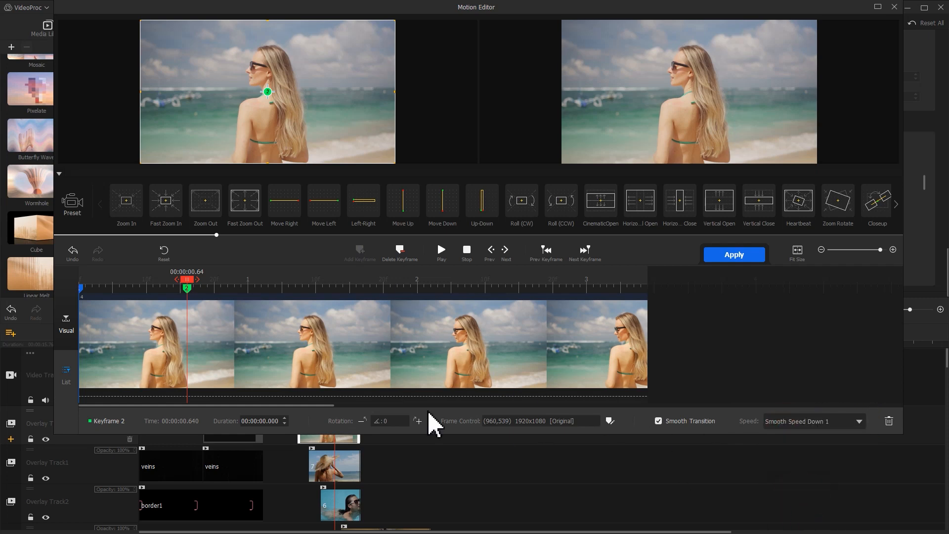
# Step: Move the first keyframe's frame straight down out of the picture to (959,-540) and preview clip 4's motion
pyautogui.click(81, 291)
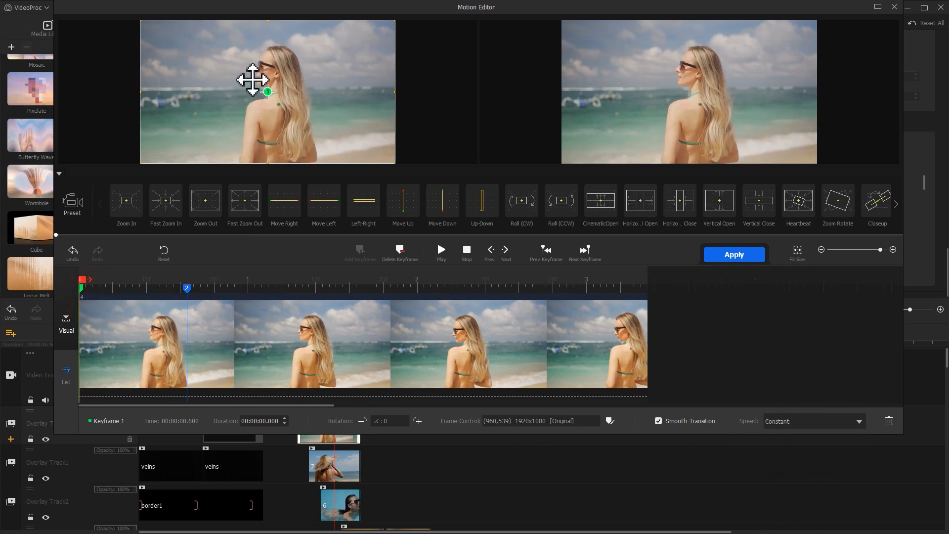
pyautogui.moveTo(252, 79); pyautogui.dragTo(239, 230)
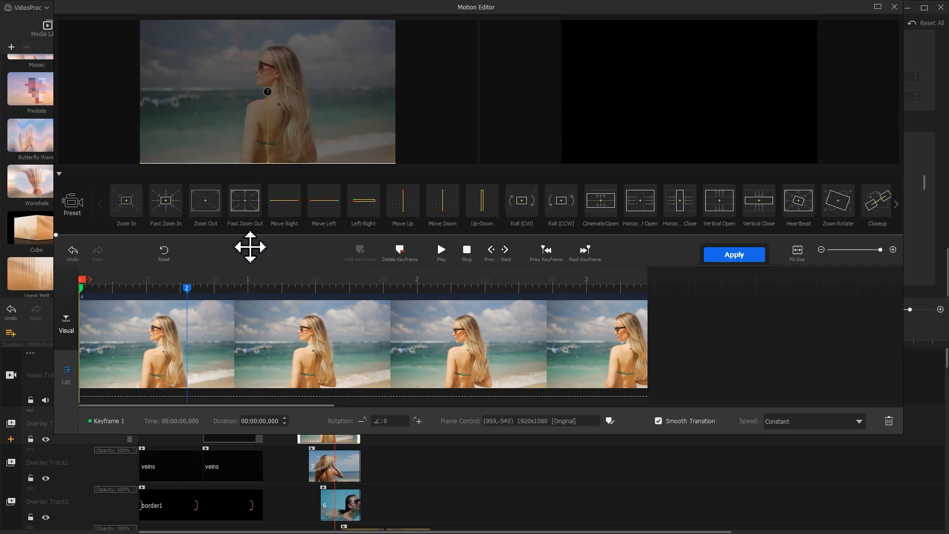
pyautogui.press('space')
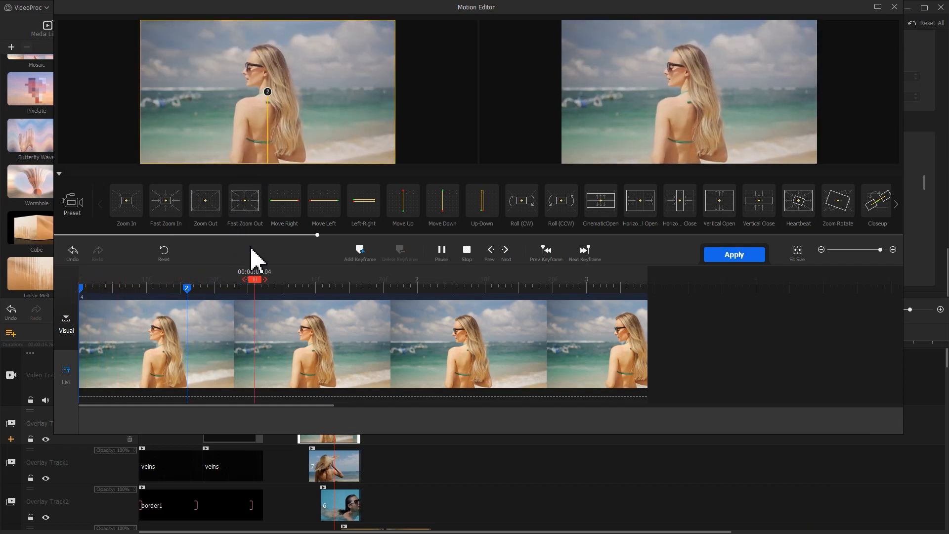
pyautogui.press('space')
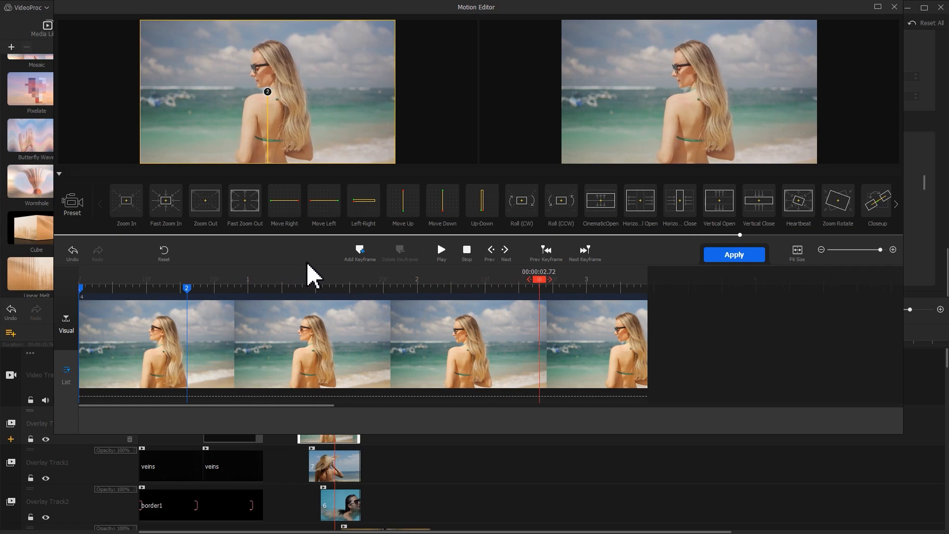
# Step: Apply clip 4's motion and add a start keyframe to overlay clip 7's motion whose frame fills the full 2048x1080 picture
pyautogui.click(734, 255)
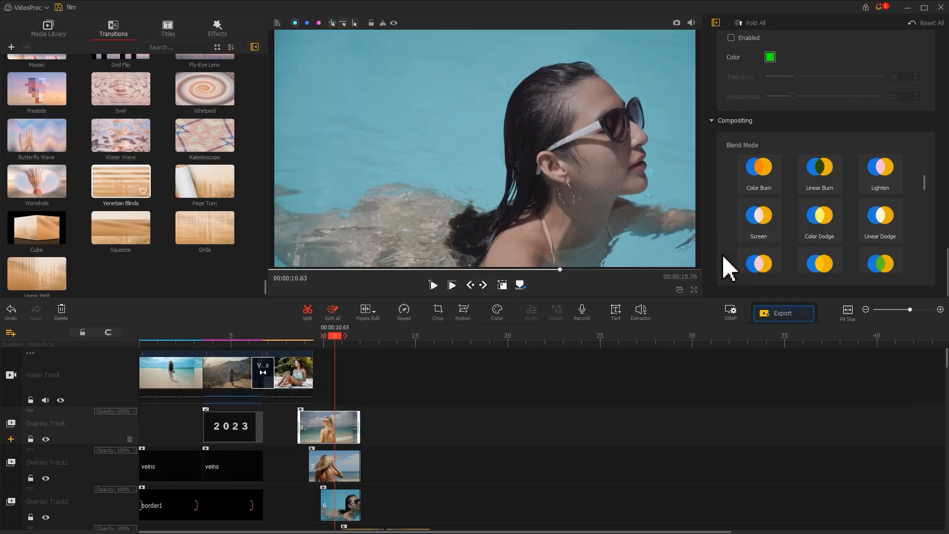
pyautogui.click(340, 467)
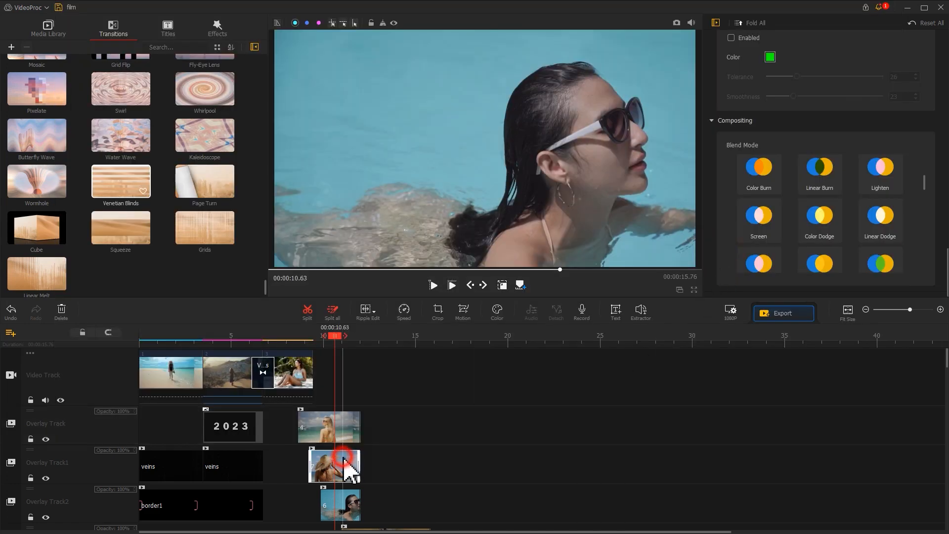
pyautogui.click(463, 314)
pyautogui.click(361, 251)
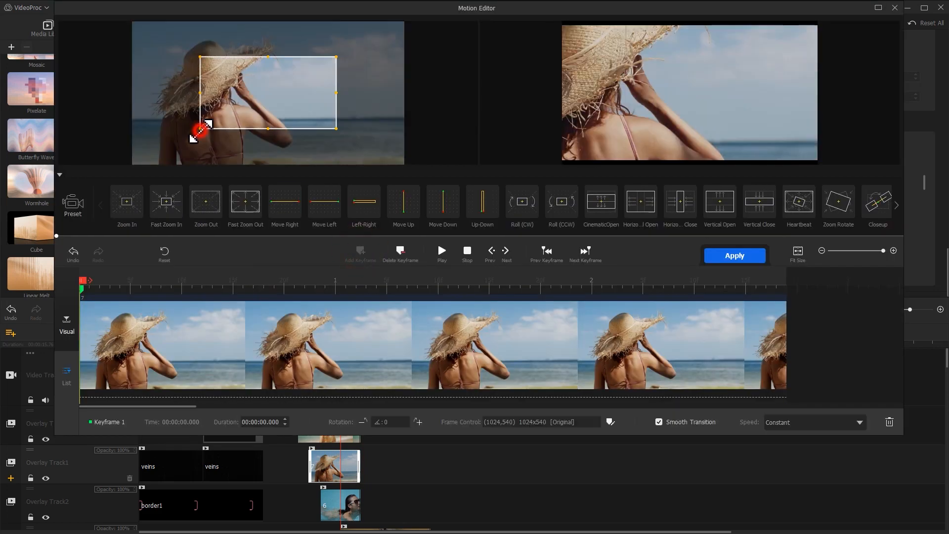
pyautogui.moveTo(200, 131); pyautogui.dragTo(132, 165)
pyautogui.moveTo(337, 58); pyautogui.dragTo(404, 20)
# Step: Add a second keyframe to clip 7 at 00:00:00.640 with its speed set, and apply the motion with the first keyframe's frame at (1024,-540)
pyautogui.moveTo(218, 282); pyautogui.dragTo(243, 283)
pyautogui.click(360, 252)
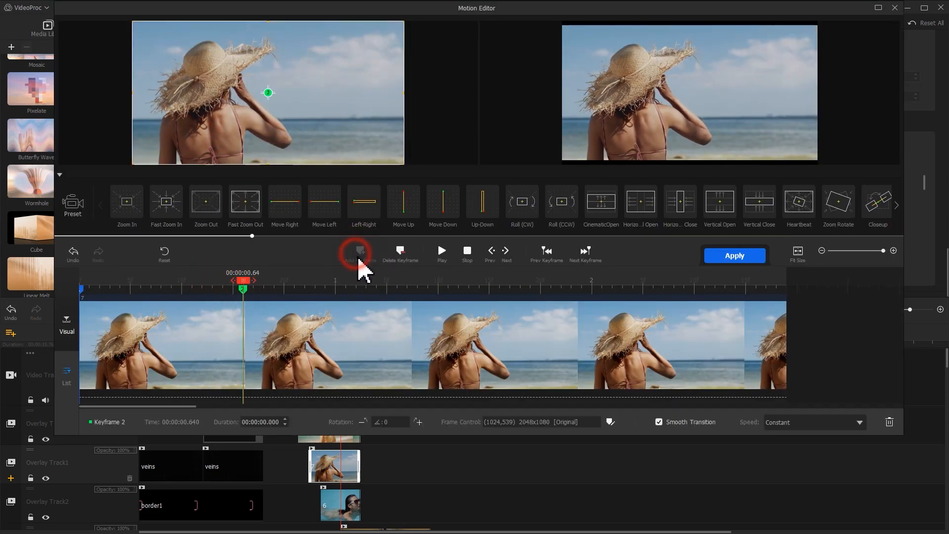
pyautogui.click(794, 422)
pyautogui.click(801, 510)
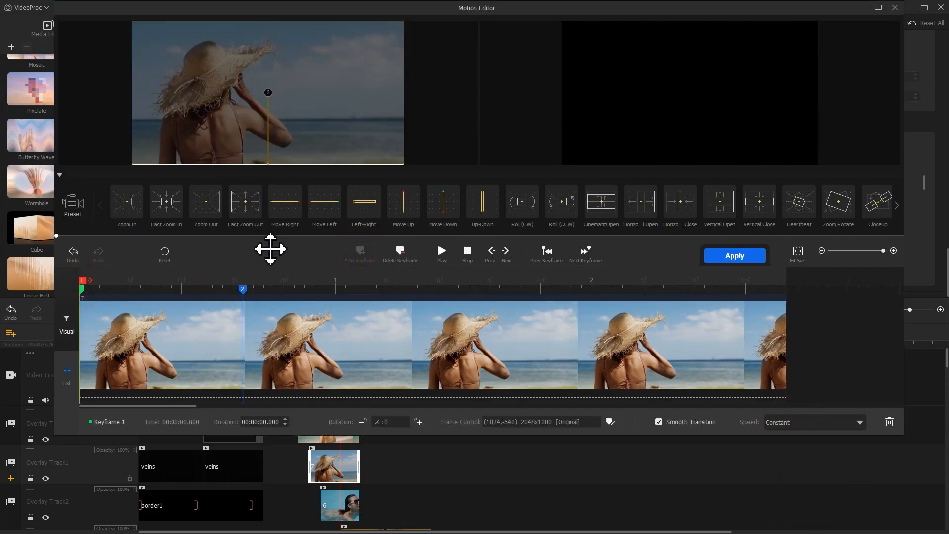
pyautogui.click(735, 256)
# Step: Add a start keyframe to overlay clip 6's motion and enlarge its frame to fill the picture
pyautogui.click(358, 501)
pyautogui.click(463, 314)
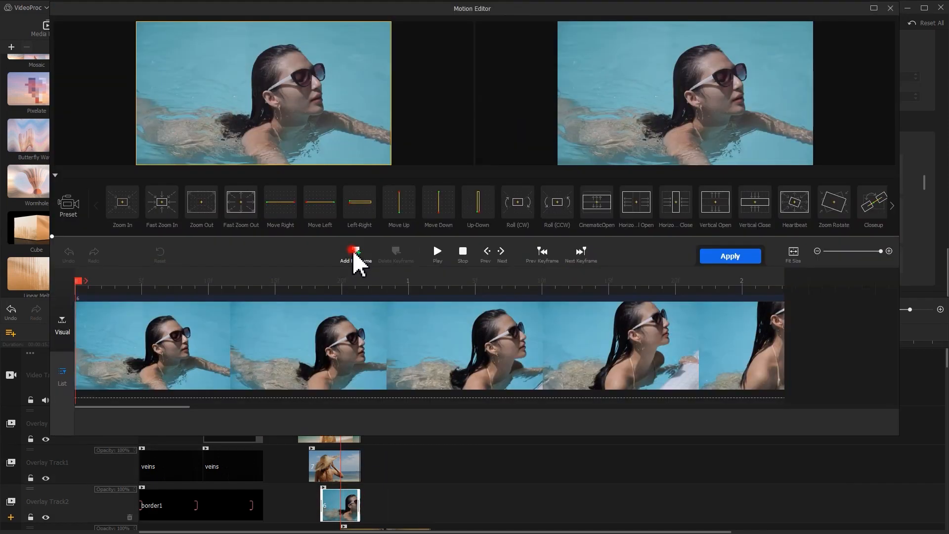
pyautogui.click(356, 252)
pyautogui.moveTo(199, 129); pyautogui.dragTo(136, 164)
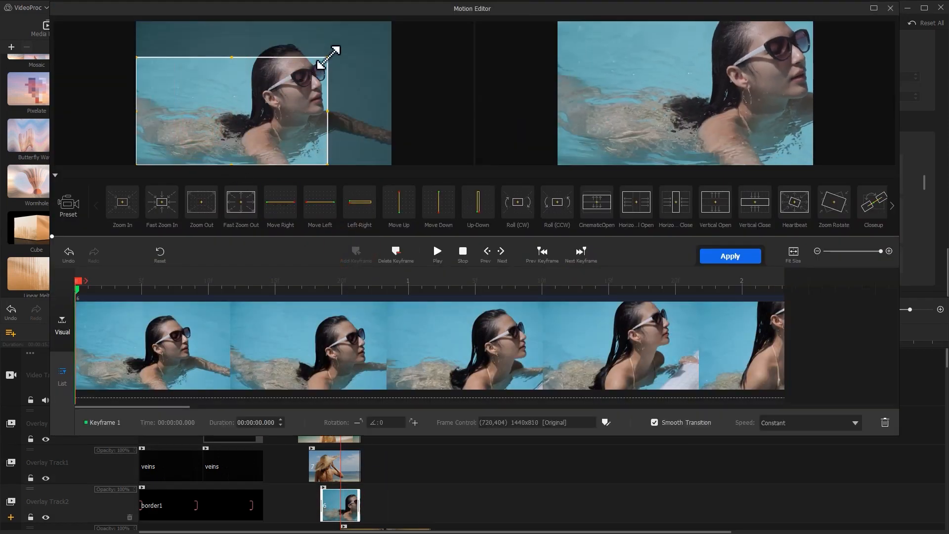
pyautogui.moveTo(329, 48); pyautogui.dragTo(383, 34)
pyautogui.click(282, 288)
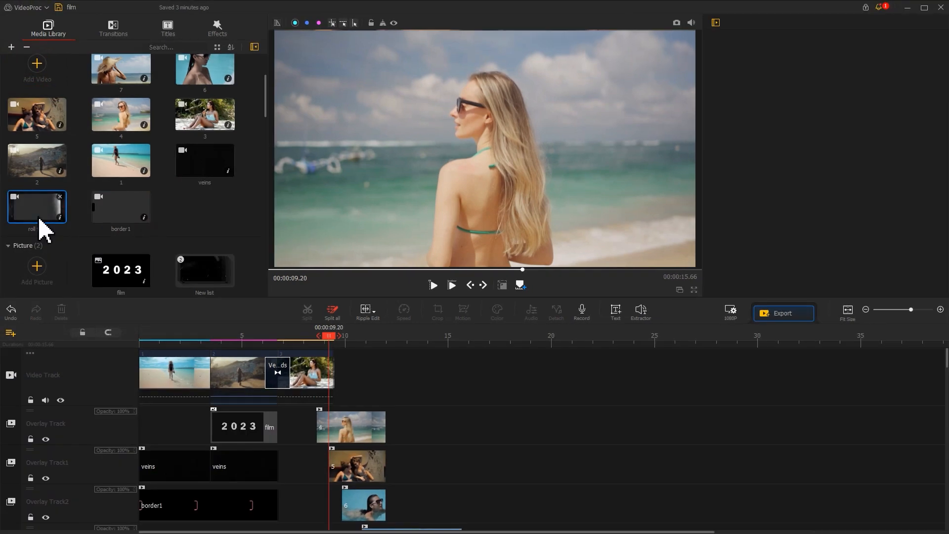
# Step: Place the roll film, border2 and dust overlays on separate overlay tracks below the beach clips, starting at 00:00:07.33
pyautogui.moveTo(37, 228); pyautogui.dragTo(326, 477)
pyautogui.doubleClick(213, 281)
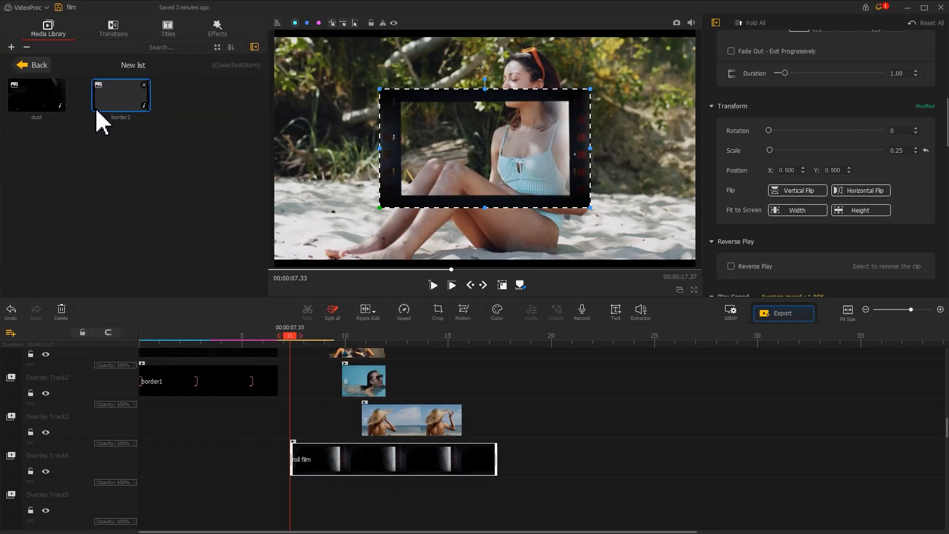
pyautogui.moveTo(102, 121); pyautogui.dragTo(294, 504)
pyautogui.moveTo(30, 104); pyautogui.dragTo(462, 439)
# Step: Trim roll film and extend dust to end at 00:00:15.66, and set dust's blend mode to Lighten
pyautogui.moveTo(497, 399); pyautogui.dragTo(461, 399)
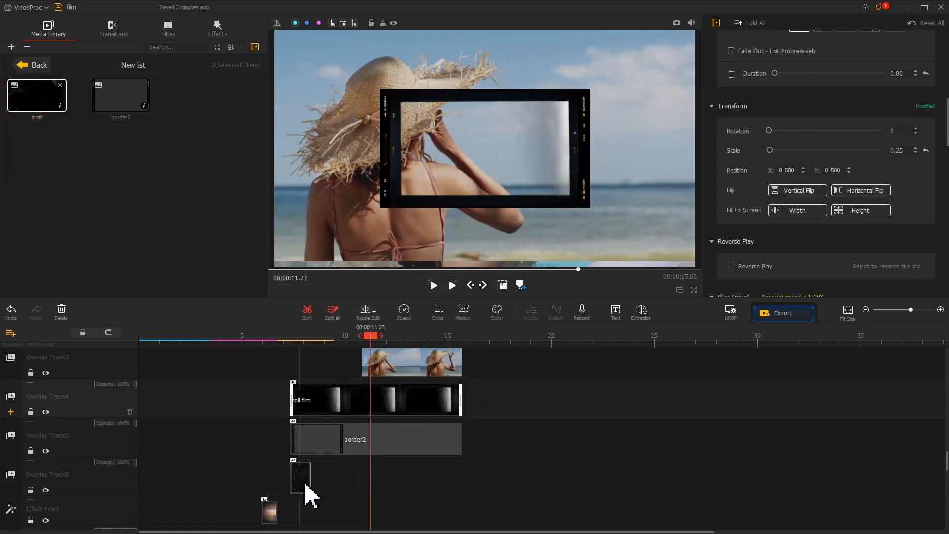
pyautogui.moveTo(309, 482); pyautogui.dragTo(462, 482)
pyautogui.click(880, 227)
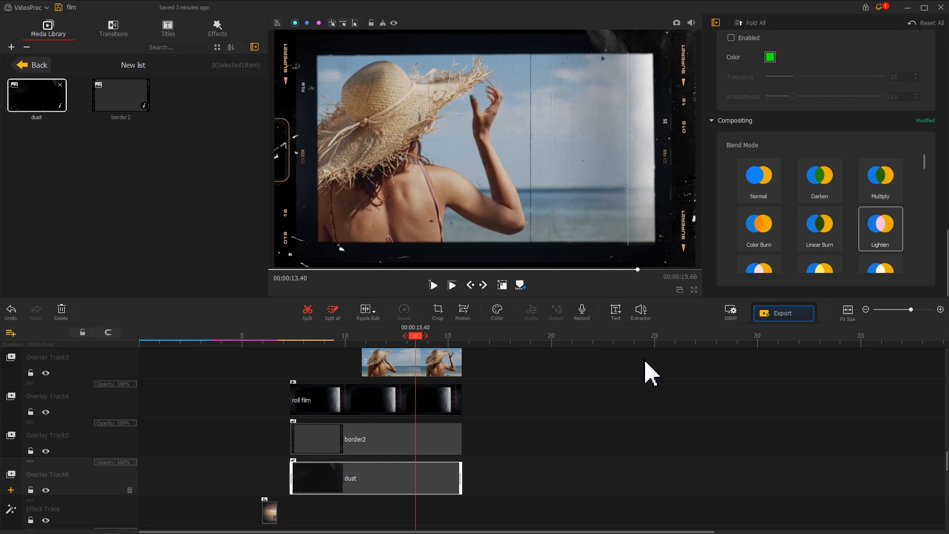
# Step: Edit the roll film overlay's motion by giving its start keyframe a frame width of 3600
pyautogui.click(412, 399)
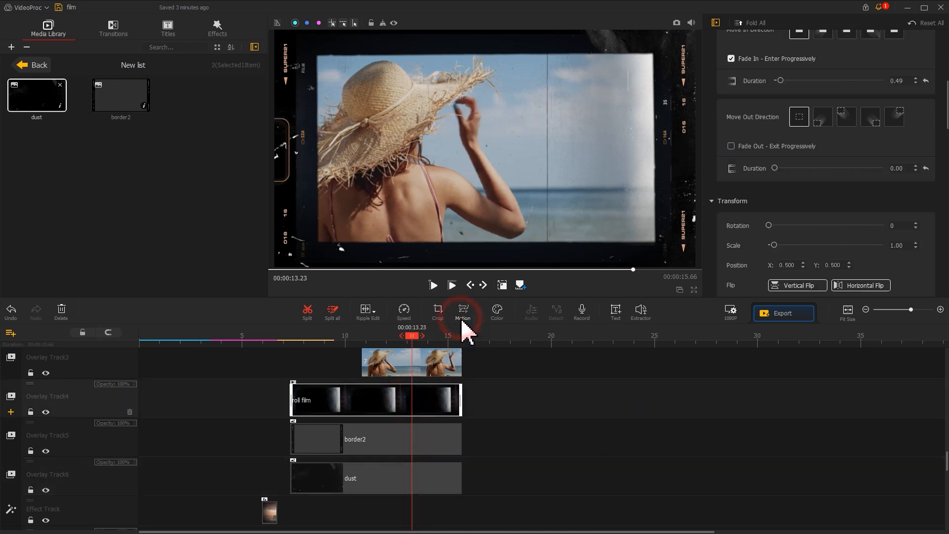
pyautogui.click(462, 319)
pyautogui.click(609, 419)
pyautogui.write('36')
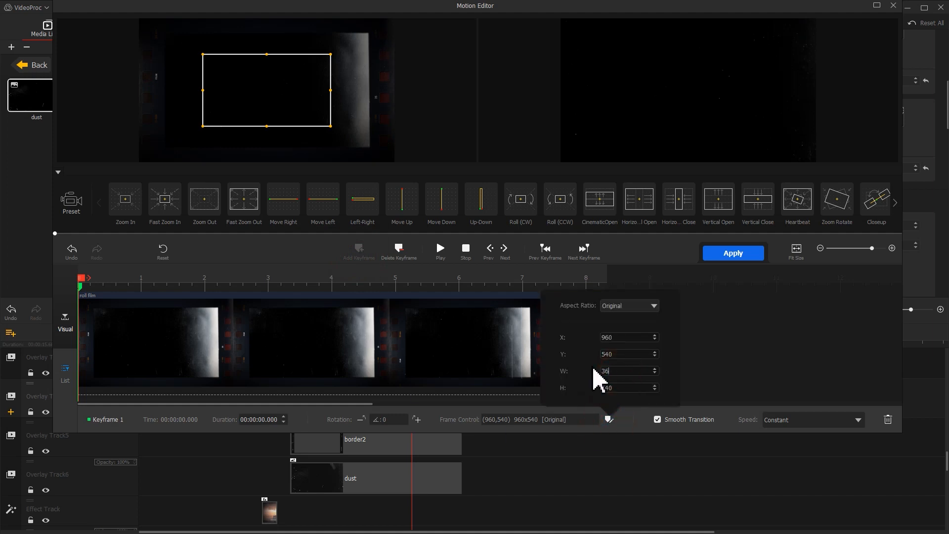
pyautogui.write('00')
pyautogui.press('Return')
# Step: Add roll film motion keyframes at 00:00:00.240 and 00:00:00.480, and open the third keyframe's frame size settings
pyautogui.click(105, 280)
pyautogui.click(357, 250)
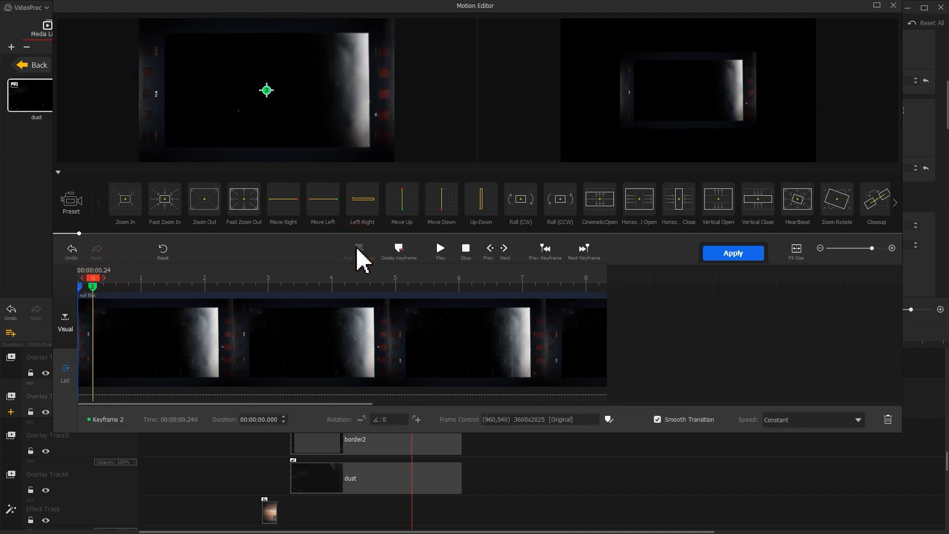
pyautogui.click(106, 288)
pyautogui.click(358, 250)
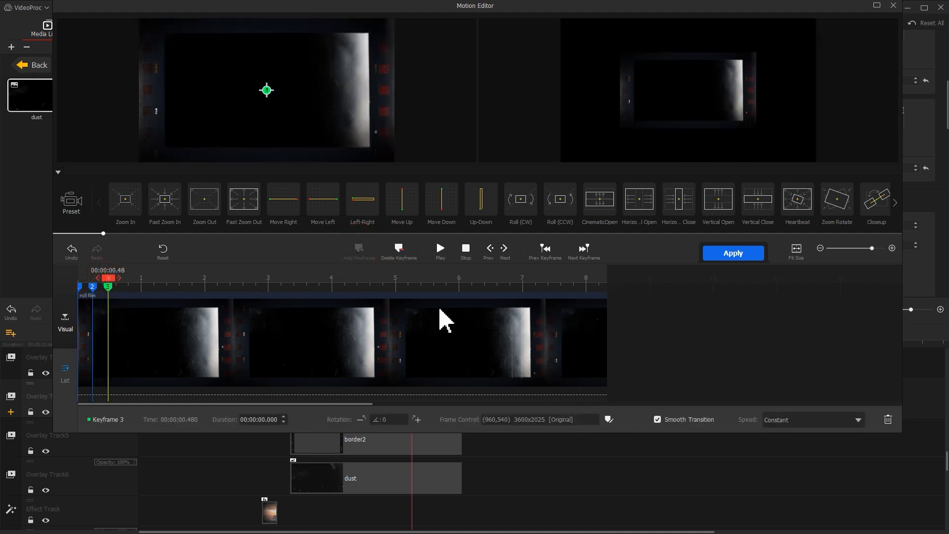
pyautogui.click(608, 419)
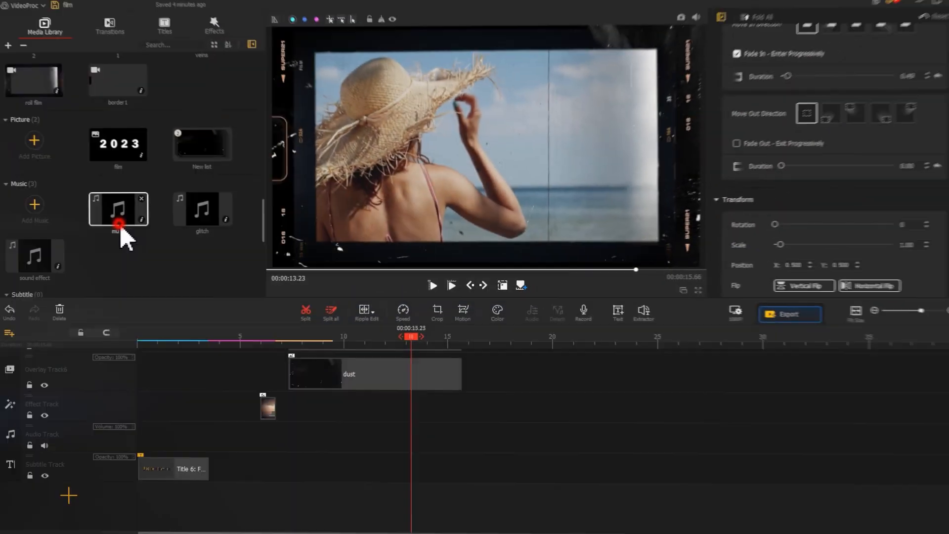
# Step: Add the music file at the start of the audio track, split it at 00:00:15.66 and delete the remainder
pyautogui.moveTo(123, 236); pyautogui.dragTo(124, 426)
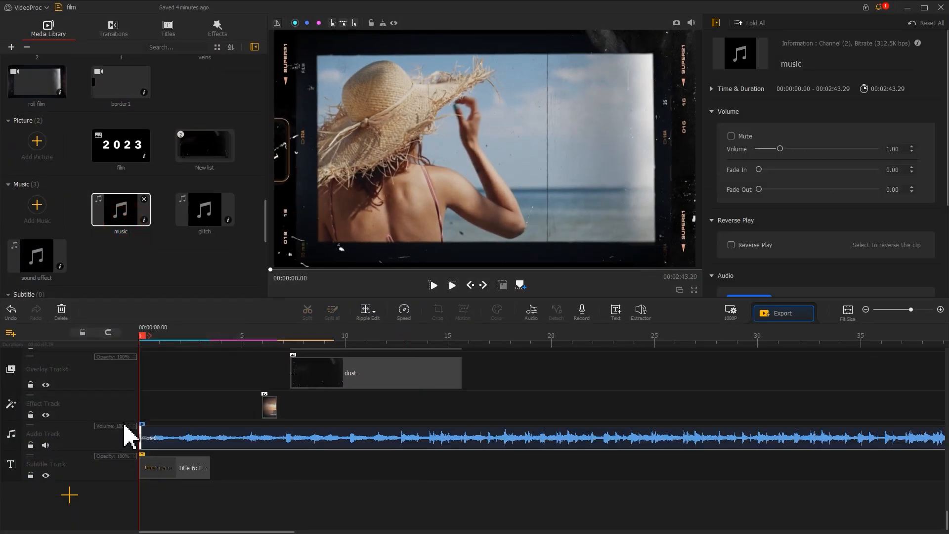
pyautogui.click(463, 338)
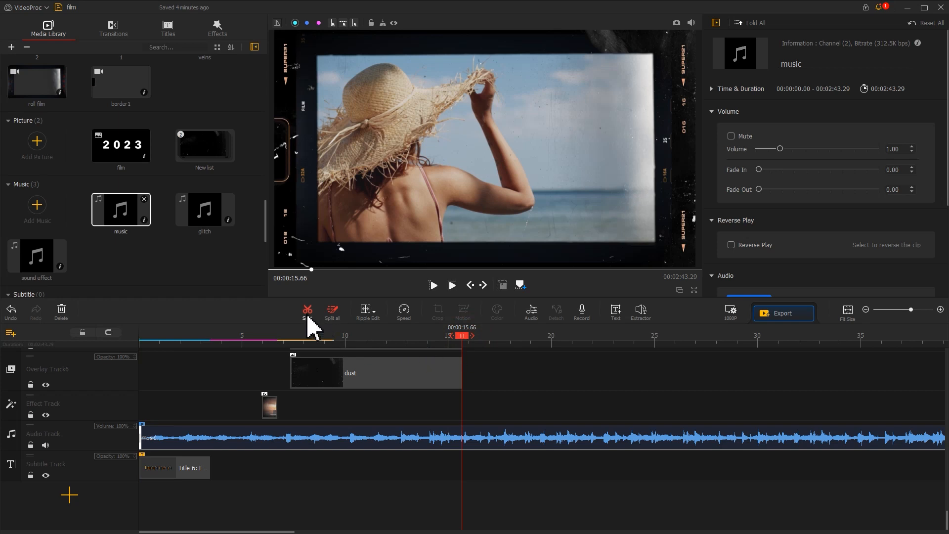
pyautogui.click(308, 312)
pyautogui.click(525, 438)
pyautogui.press('Delete')
# Step: Set the music clip's volume to 0.82 and its fade-out to 1.28
pyautogui.click(435, 438)
pyautogui.moveTo(758, 190); pyautogui.dragTo(774, 189)
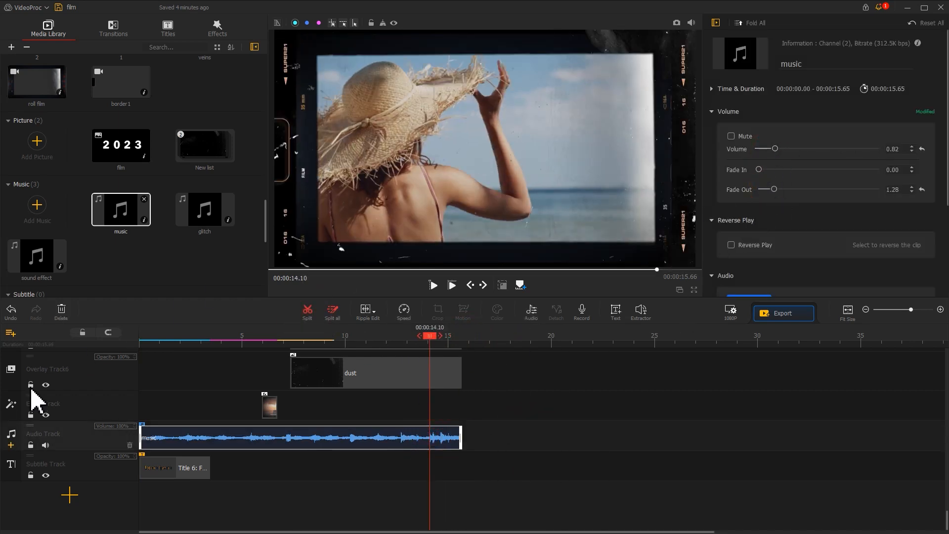
# Step: Add a second audio track, placing the glitch sound at 00:00:05.94 with volume 0.58 and the sound effect at 00:00:03.46
pyautogui.click(11, 444)
pyautogui.moveTo(204, 209); pyautogui.dragTo(269, 437)
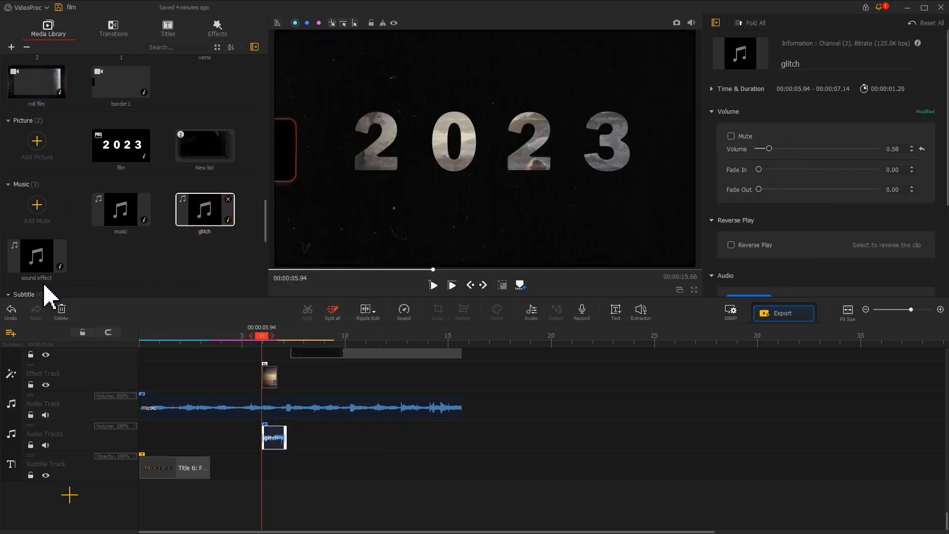
pyautogui.moveTo(37, 257); pyautogui.dragTo(315, 437)
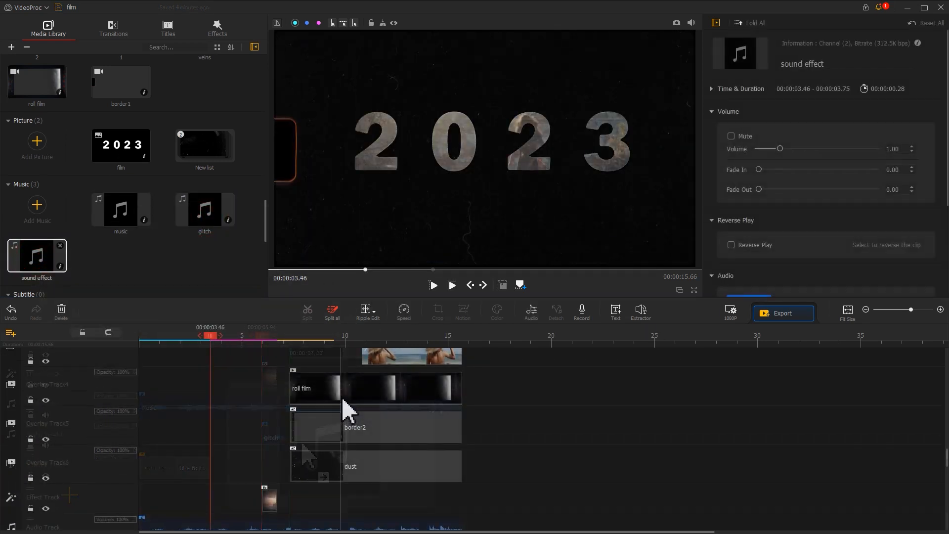
# Step: Swap the dust and roll film overlays between Overlay Track4 and Overlay Track6, aligning both with border2's start
pyautogui.moveTo(342, 390); pyautogui.dragTo(588, 415)
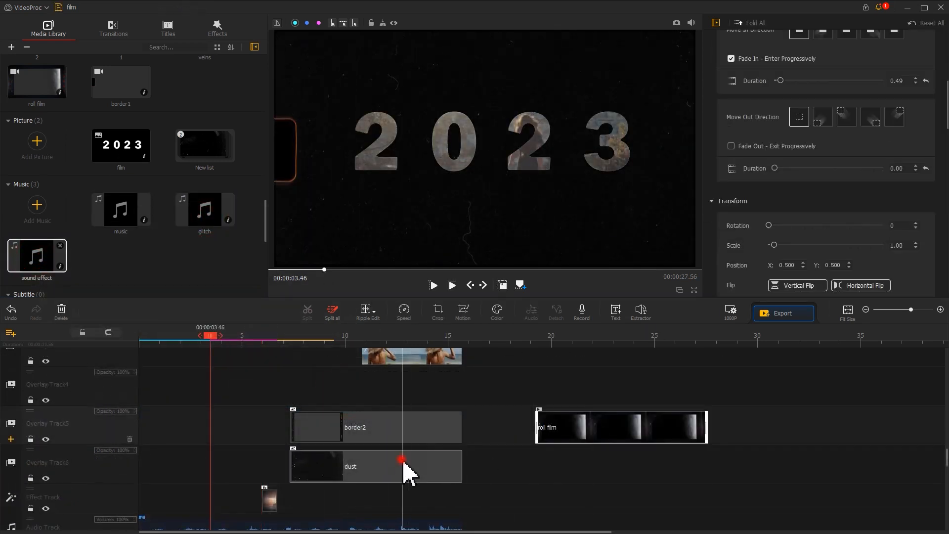
pyautogui.moveTo(404, 462); pyautogui.dragTo(398, 402)
pyautogui.moveTo(600, 430); pyautogui.dragTo(353, 469)
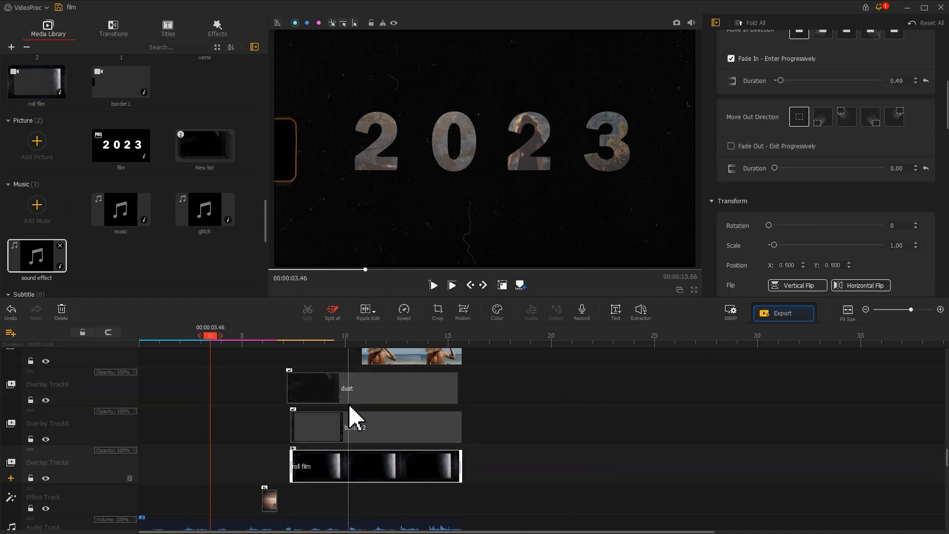
pyautogui.moveTo(352, 395); pyautogui.dragTo(356, 397)
# Step: Play the finished film opening from the beginning of the timeline
pyautogui.moveTo(213, 340); pyautogui.dragTo(110, 354)
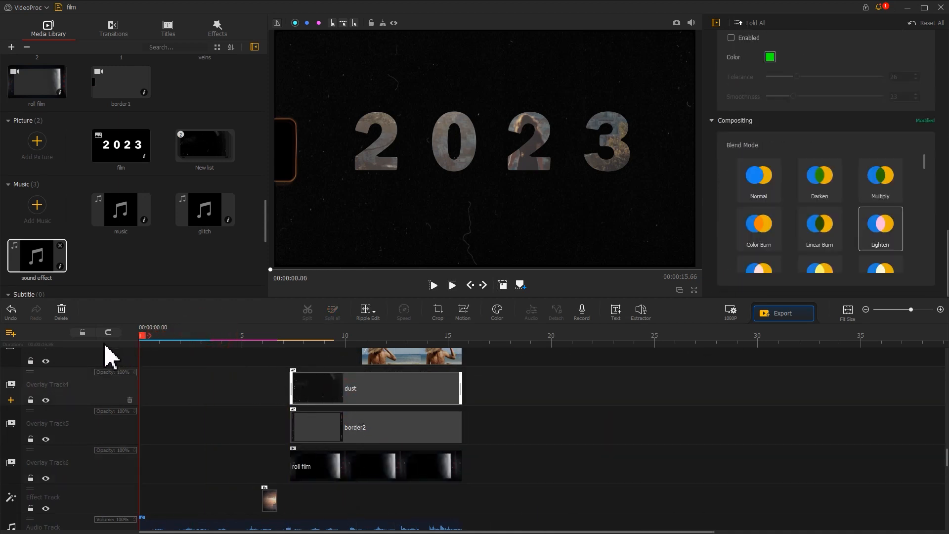
pyautogui.scroll(5, 203, 386)
pyautogui.press('space')
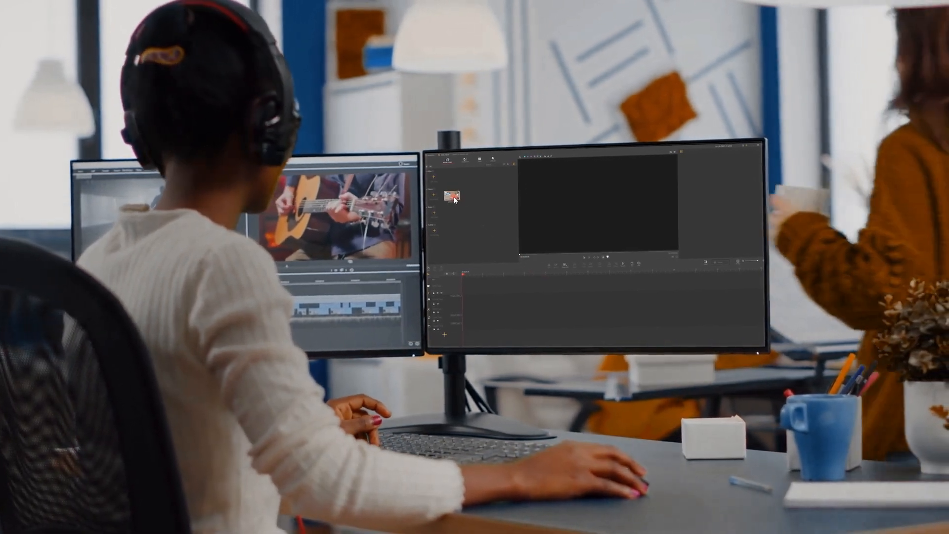
pyautogui.moveTo(456, 196); pyautogui.dragTo(463, 281)
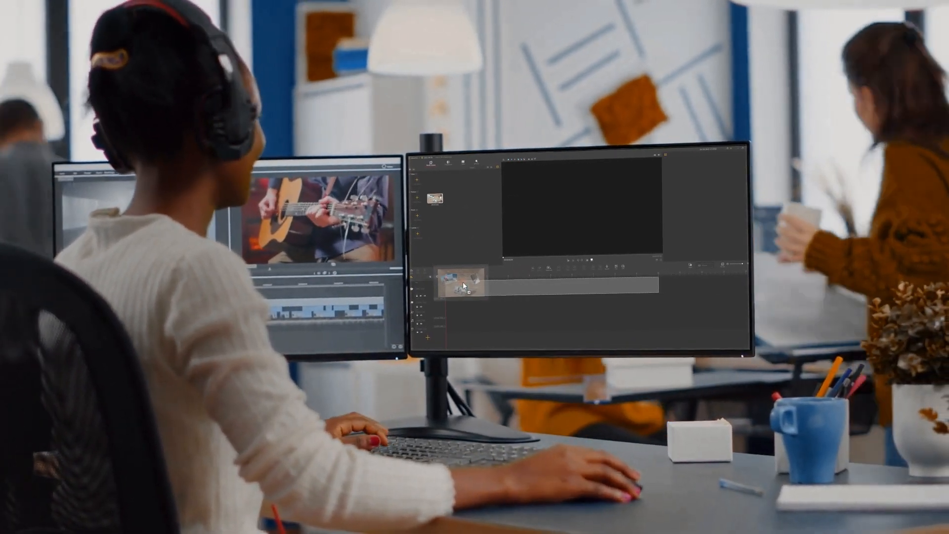